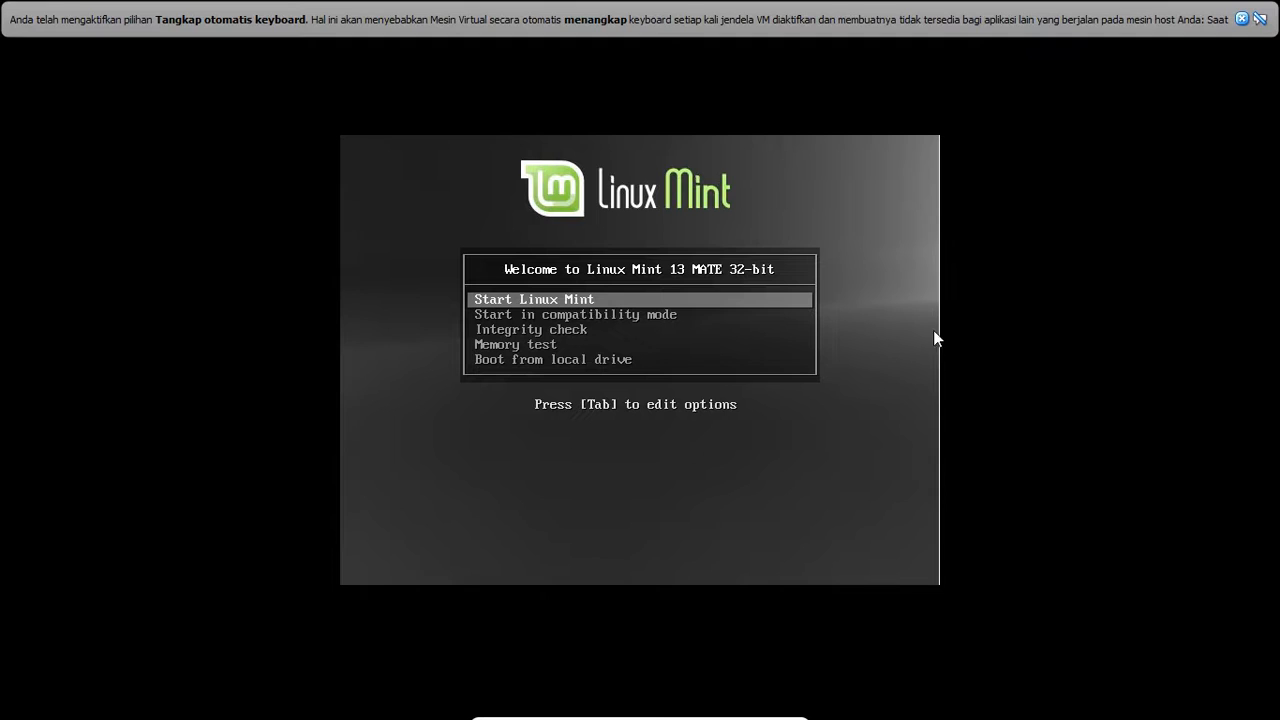
- Capture the mouse, boot the 'Start Linux Mint' entry, and dismiss the capture notification
click(874, 319)
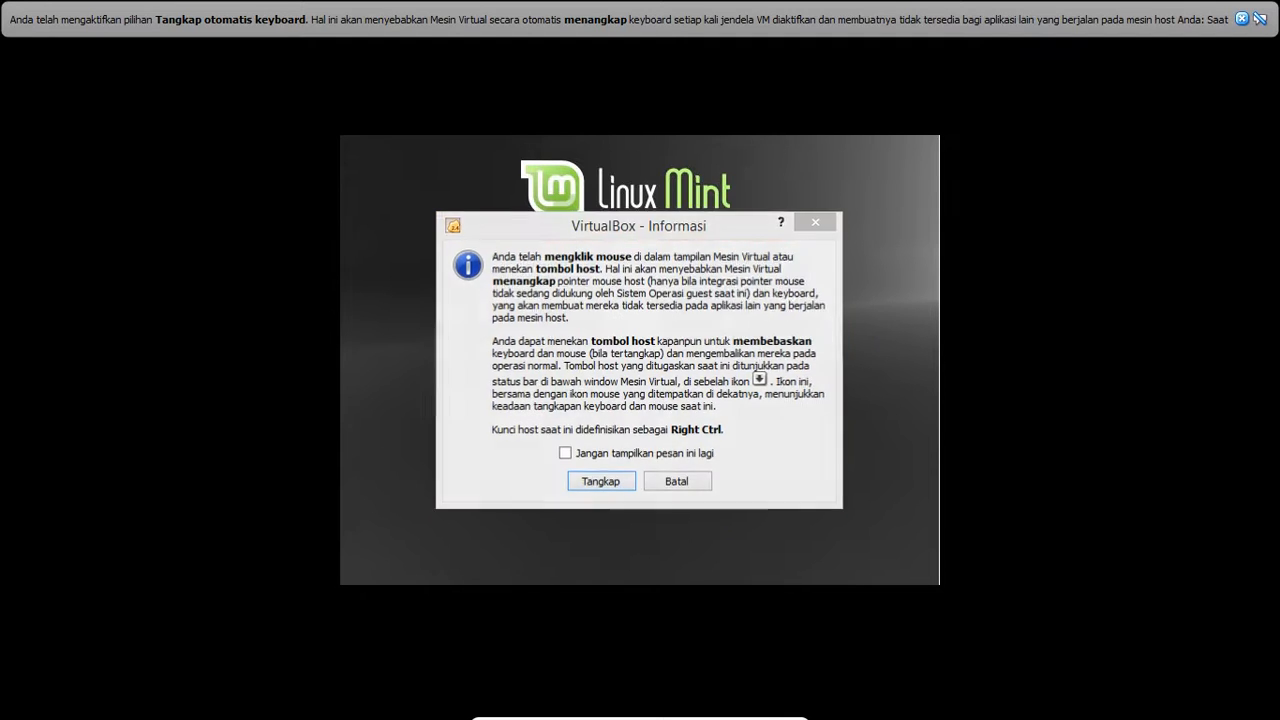
click(600, 481)
key(Down)
key(Down)
key(Down)
key(Down)
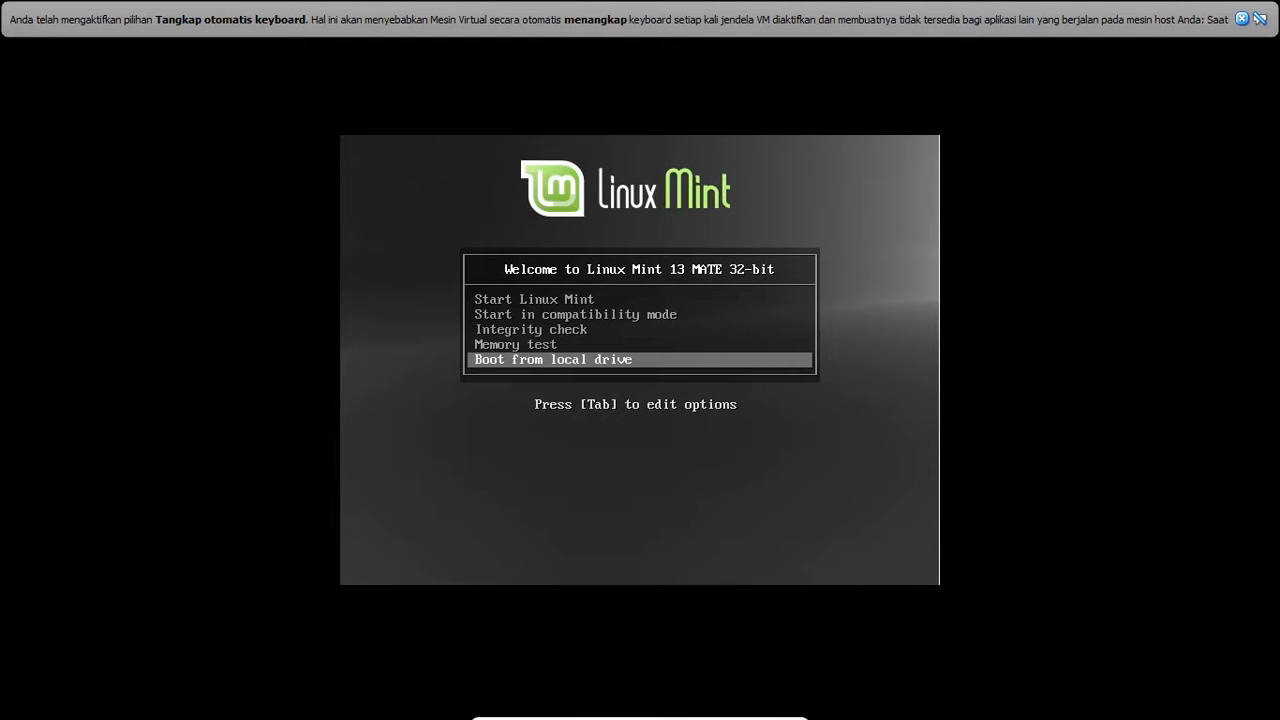
key(Up)
key(Up)
key(Up)
key(Up)
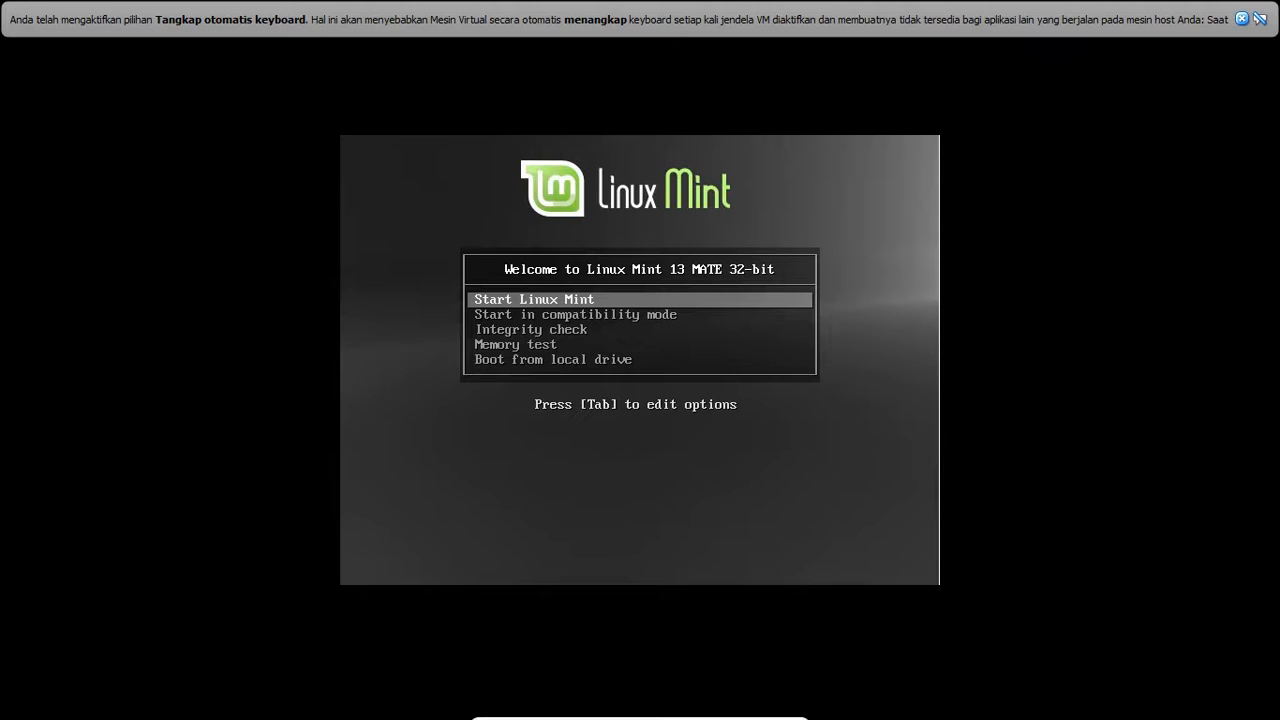
key(Return)
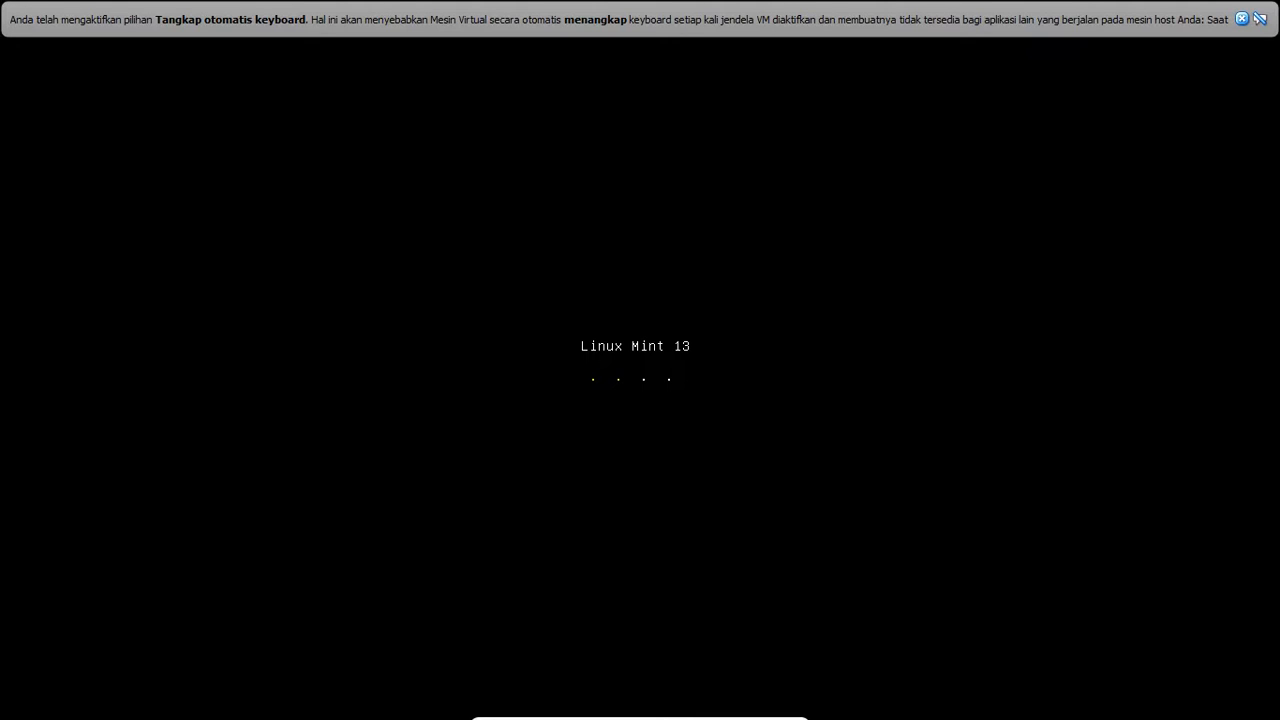
click(1242, 18)
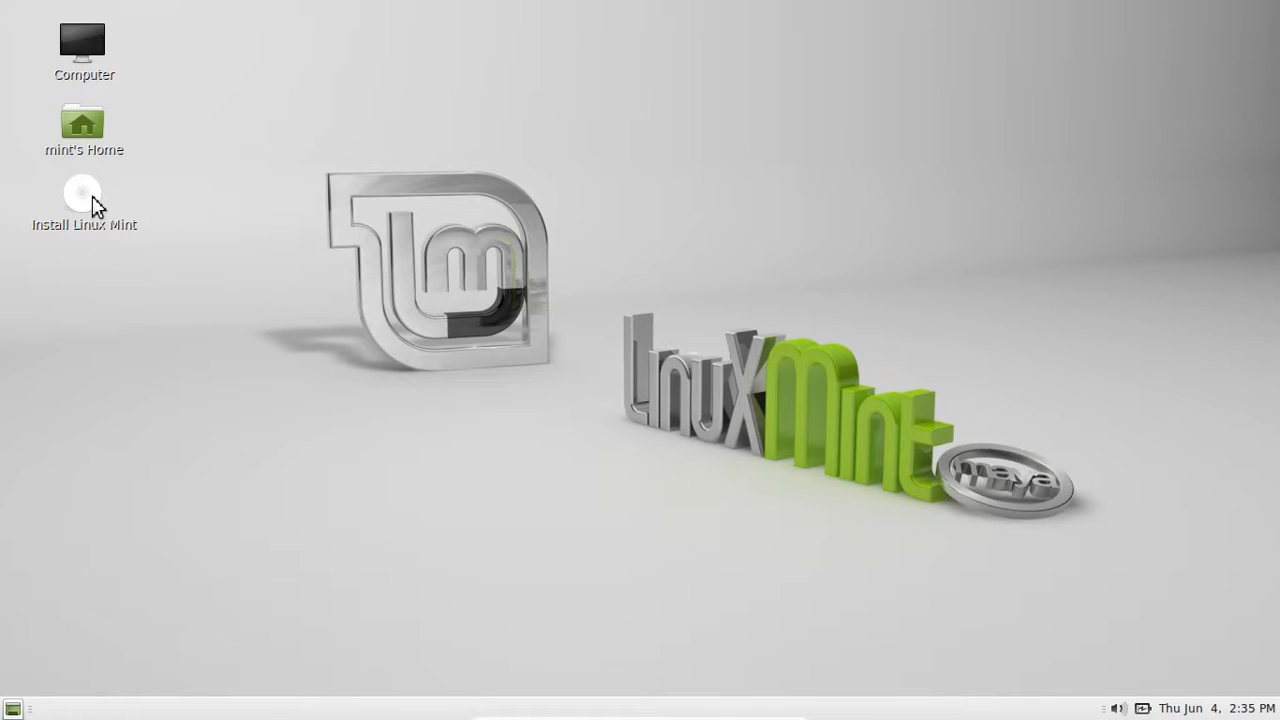
- Launch the Install Linux Mint desktop icon to open the installer's Welcome page
click(96, 207)
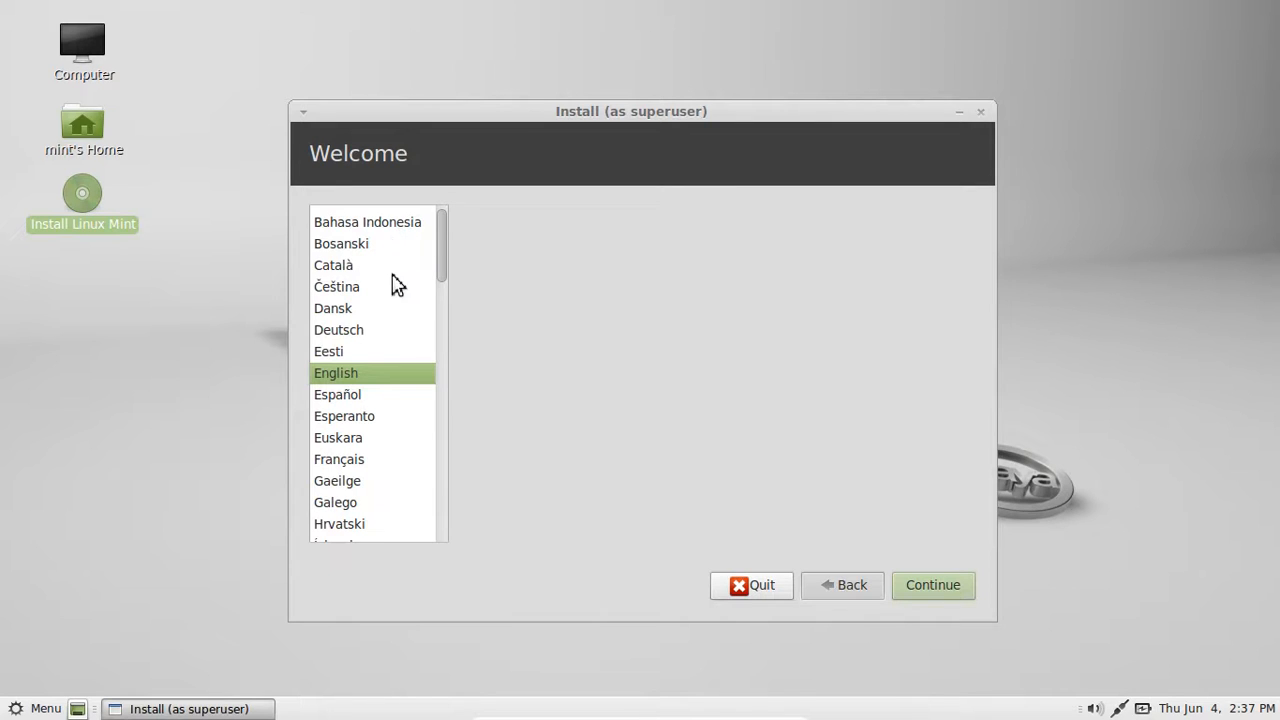
- Pick Bahasa Indonesia as the installer language and continue to the readiness checks
click(381, 228)
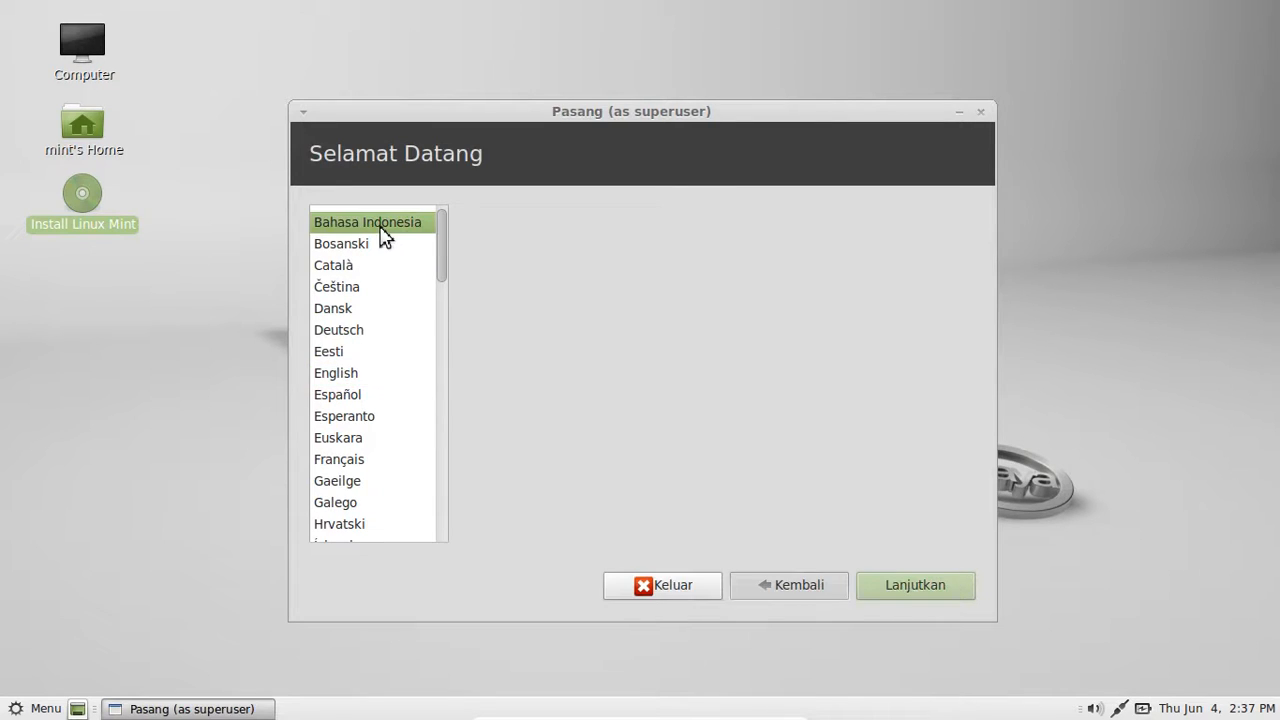
click(895, 597)
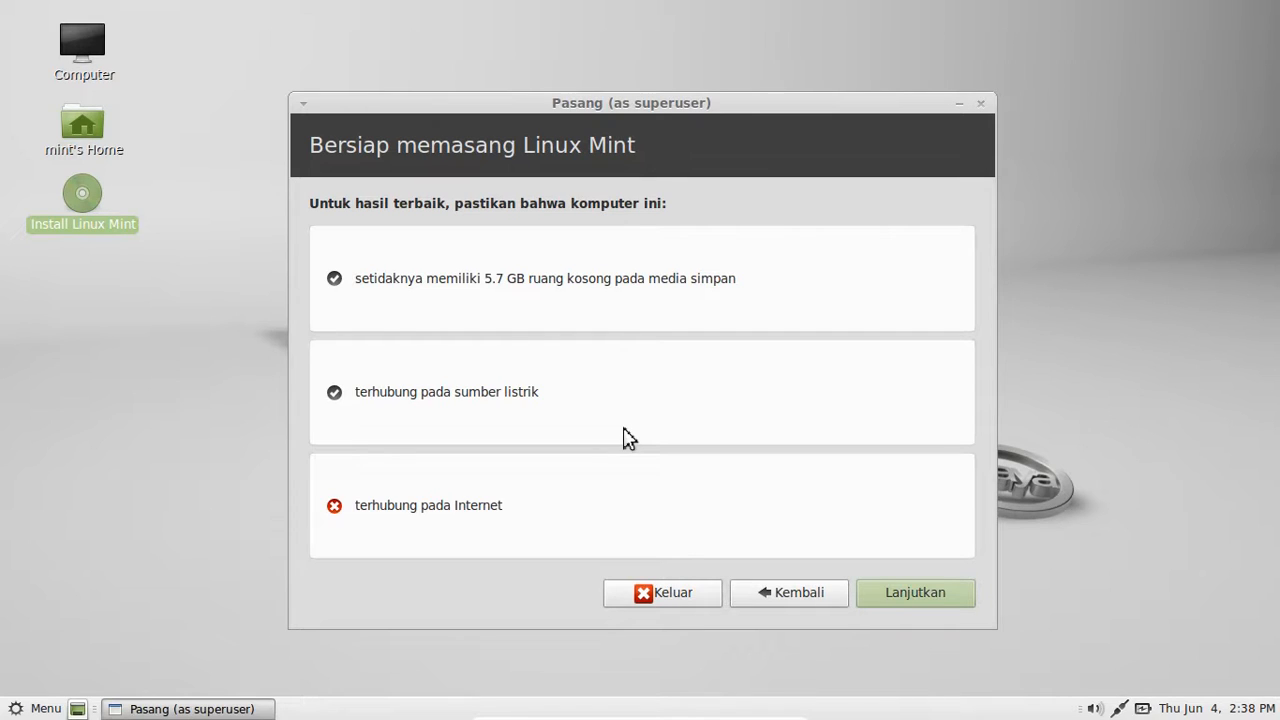
- Pass the readiness checks and proceed with 'Hapus diska dan pasang Linux Mint'
click(920, 594)
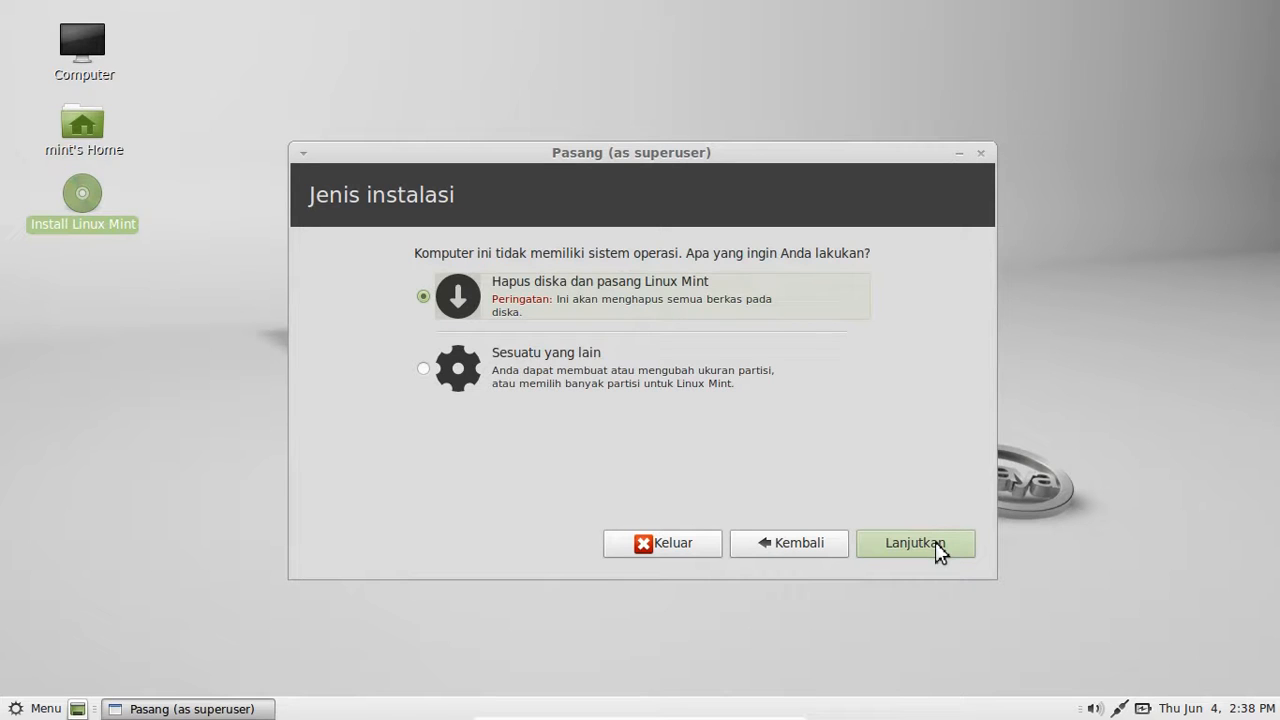
click(915, 543)
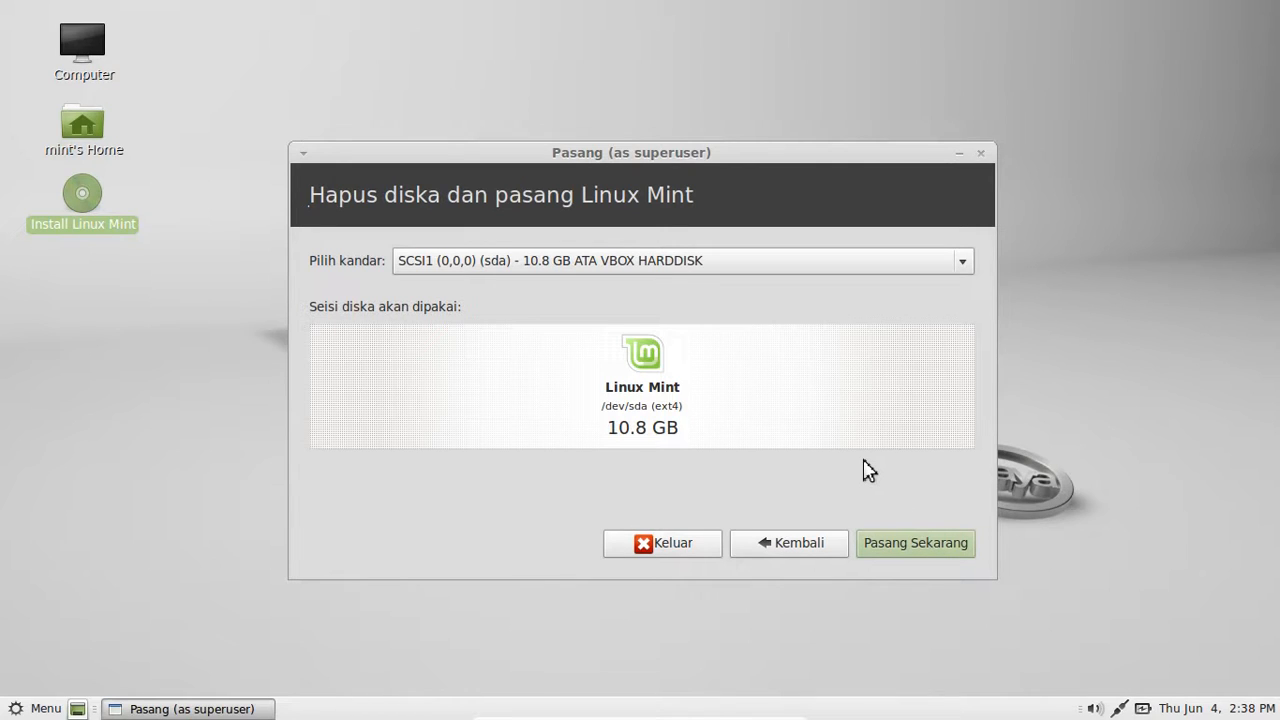
- Start installing with Pasang Sekarang and accept Jakarta as the location
click(910, 546)
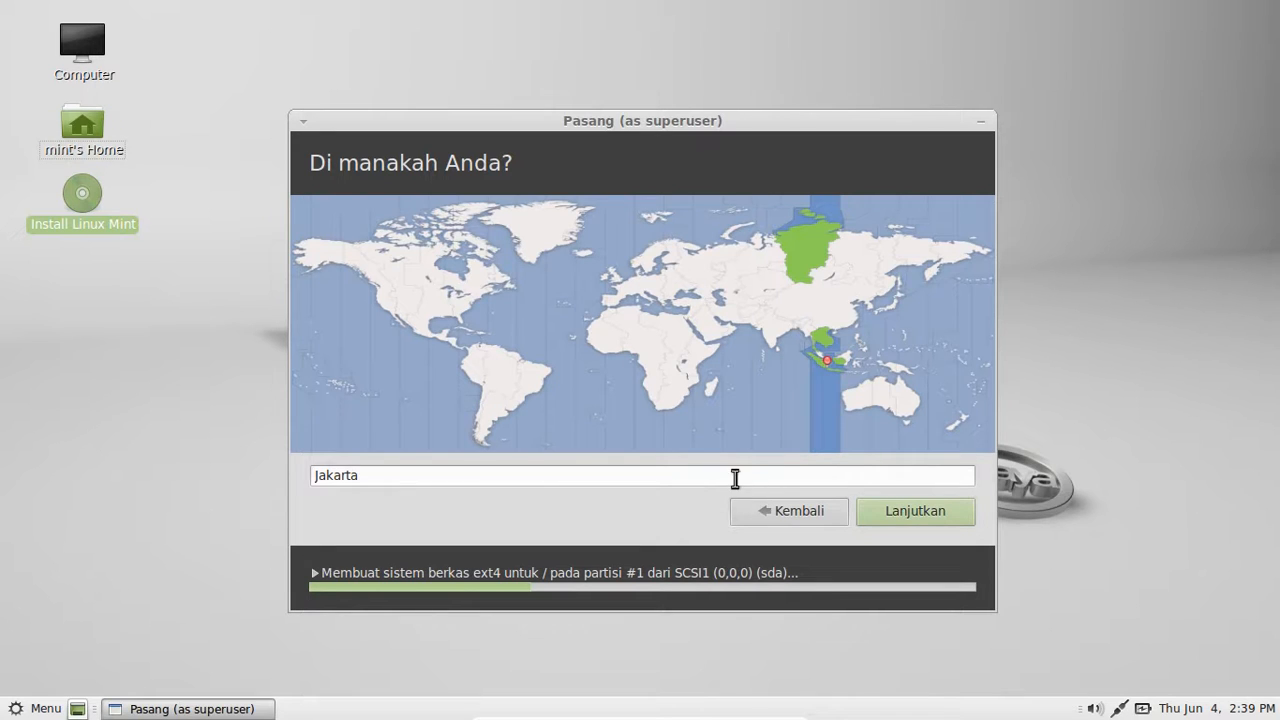
click(910, 518)
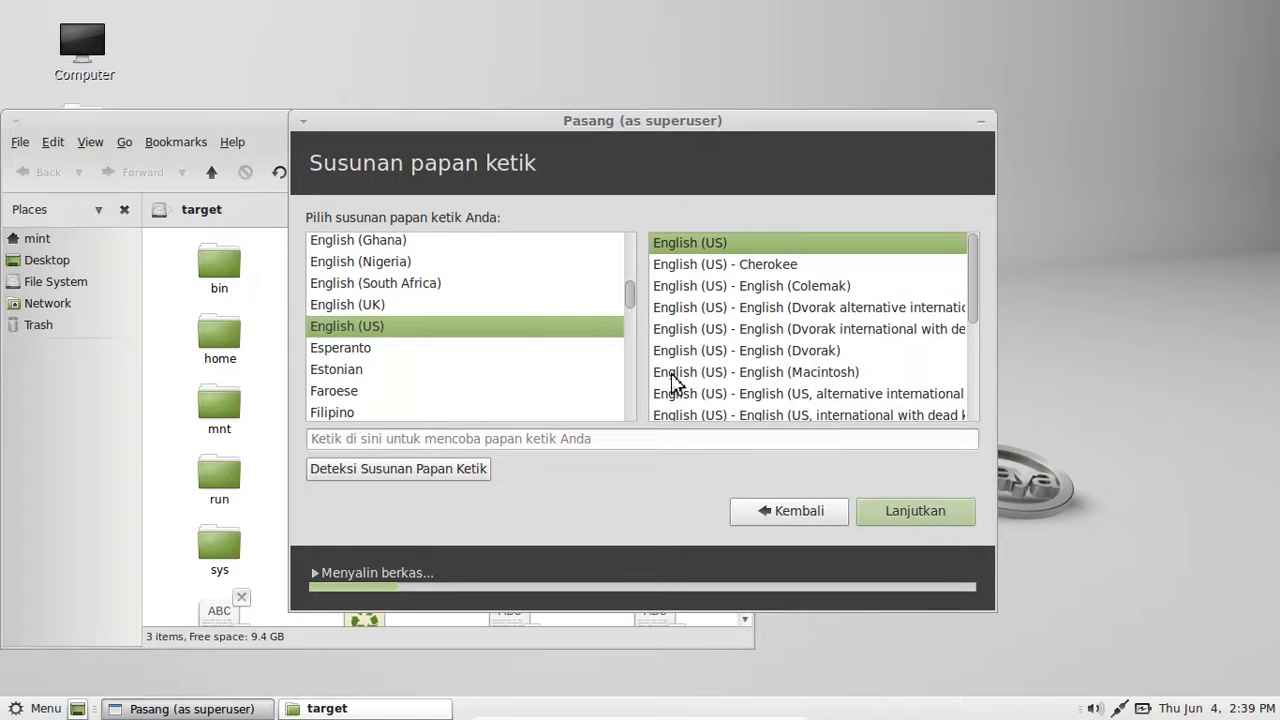
- Keep the English (US) keyboard layout and move on to the account page
click(922, 520)
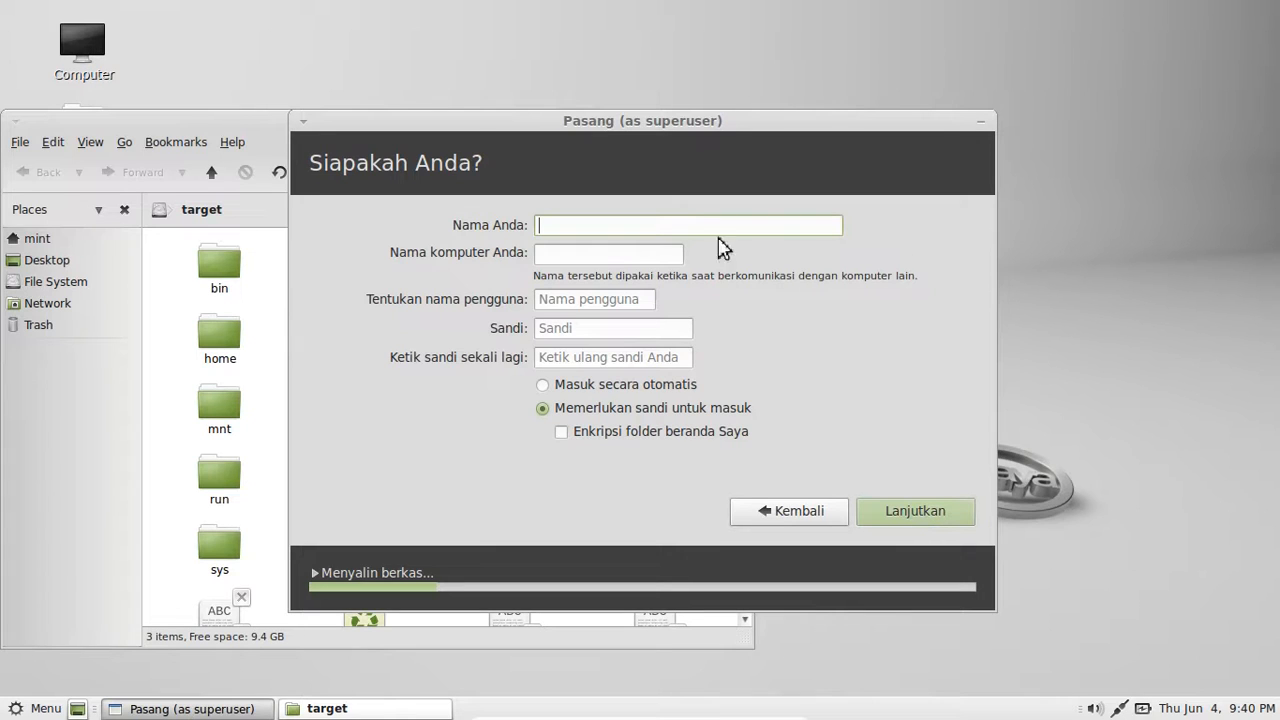
- Enter 'Grup H Administrasi Sistem' in Nama Anda, then edit it down to 'GrupHADMIN'
text(G)
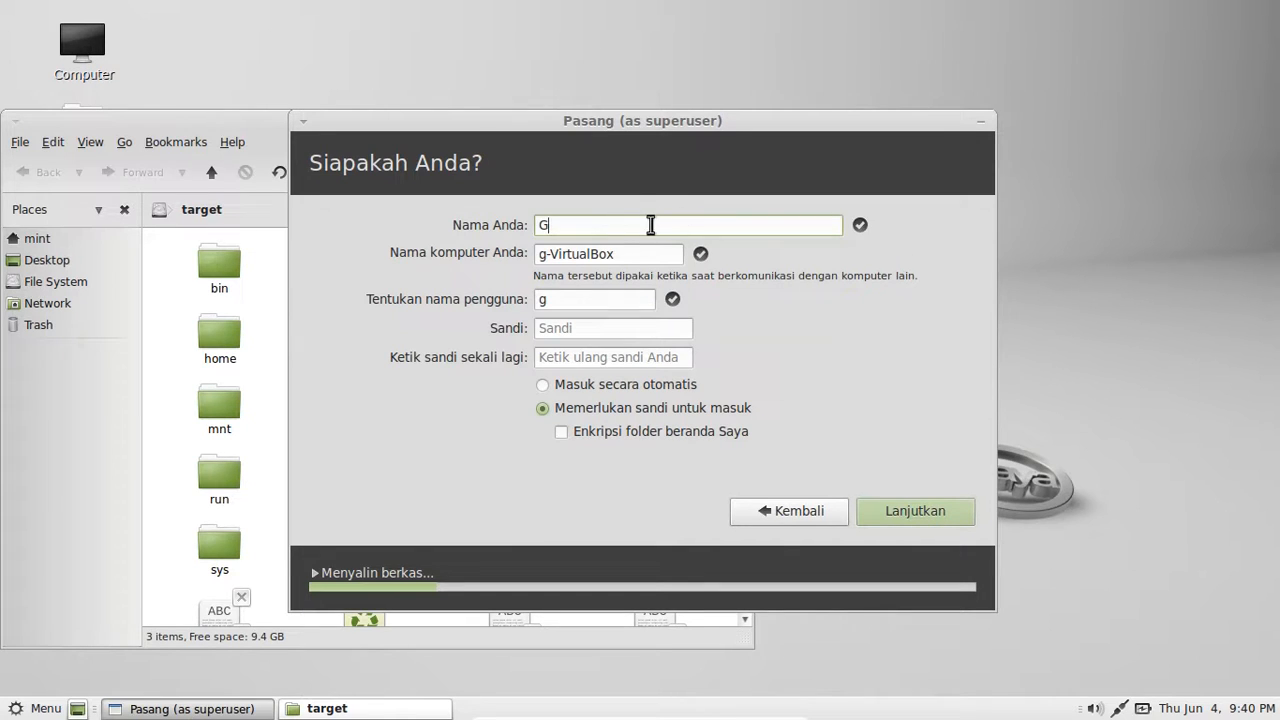
text(rup )
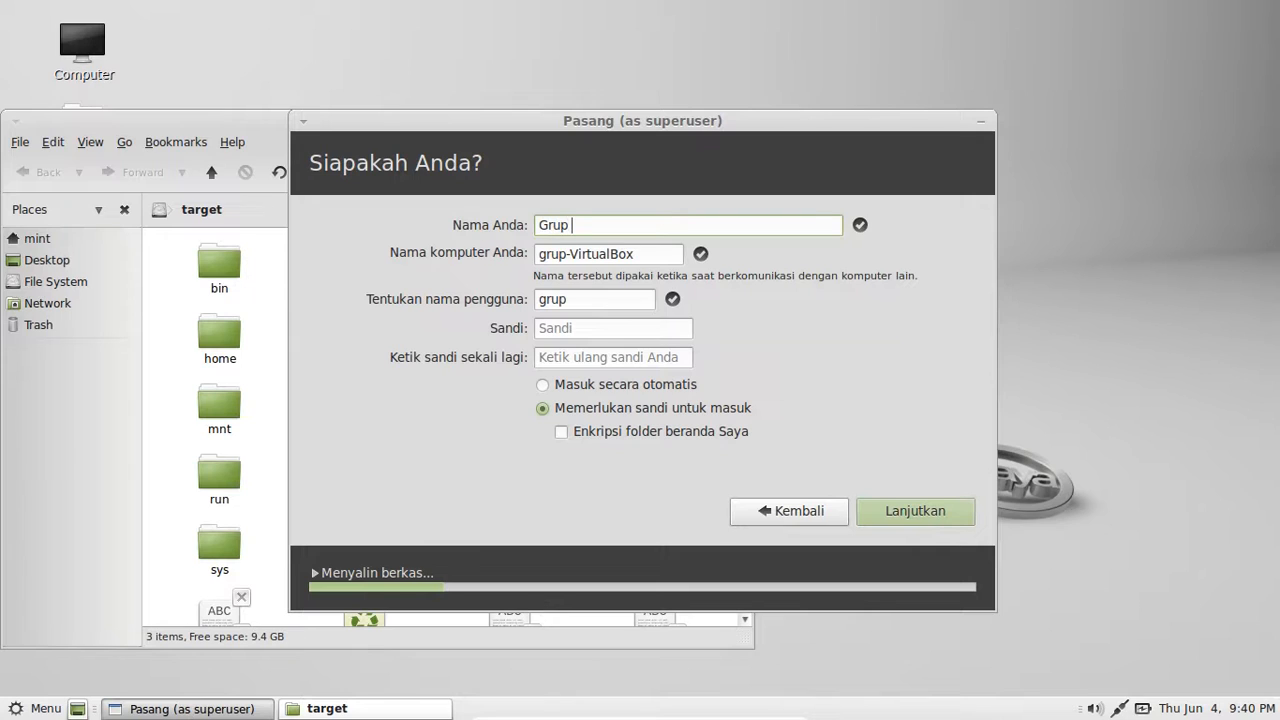
text(h)
key(BackSpace)
text(H Administrasi Sistem)
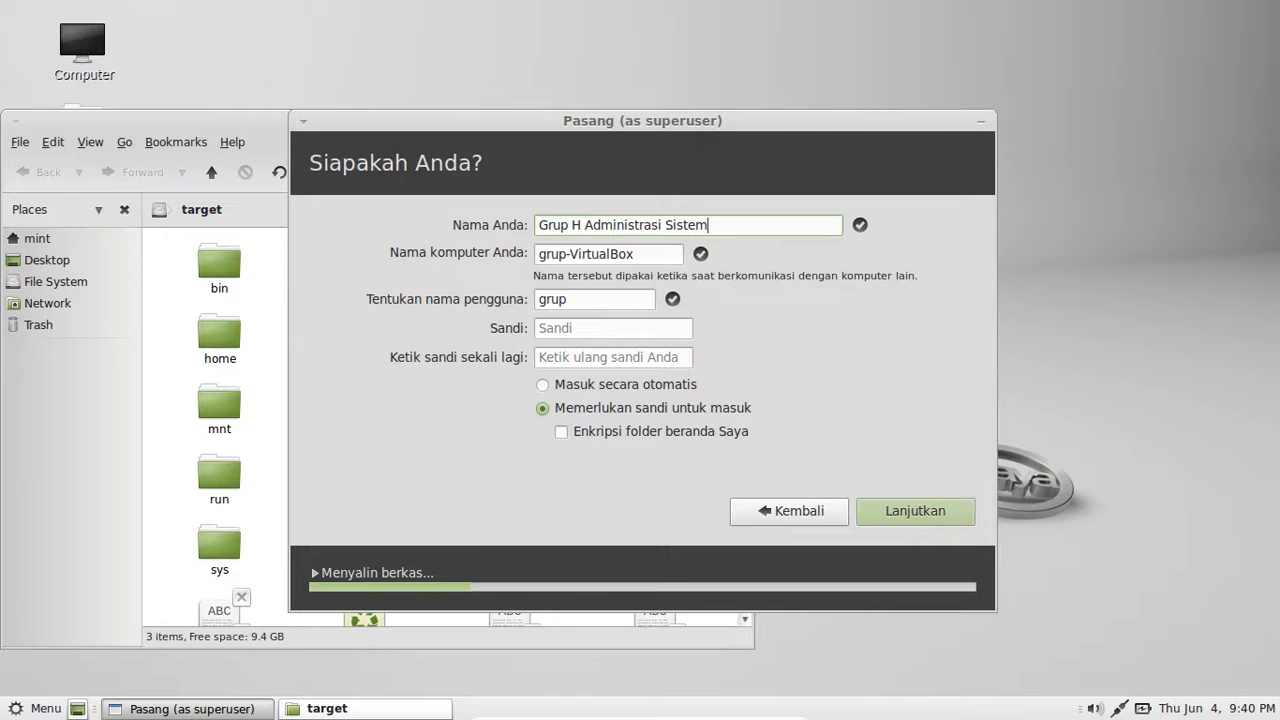
click(696, 225)
click(667, 225)
click(757, 235)
key(BackSpace)
key(BackSpace)
key(BackSpace)
key(BackSpace)
key(BackSpace)
key(BackSpace)
key(BackSpace)
key(BackSpace)
key(BackSpace)
key(BackSpace)
key(BackSpace)
key(BackSpace)
key(BackSpace)
key(BackSpace)
key(BackSpace)
key(BackSpace)
key(BackSpace)
key(BackSpace)
key(BackSpace)
key(BackSpace)
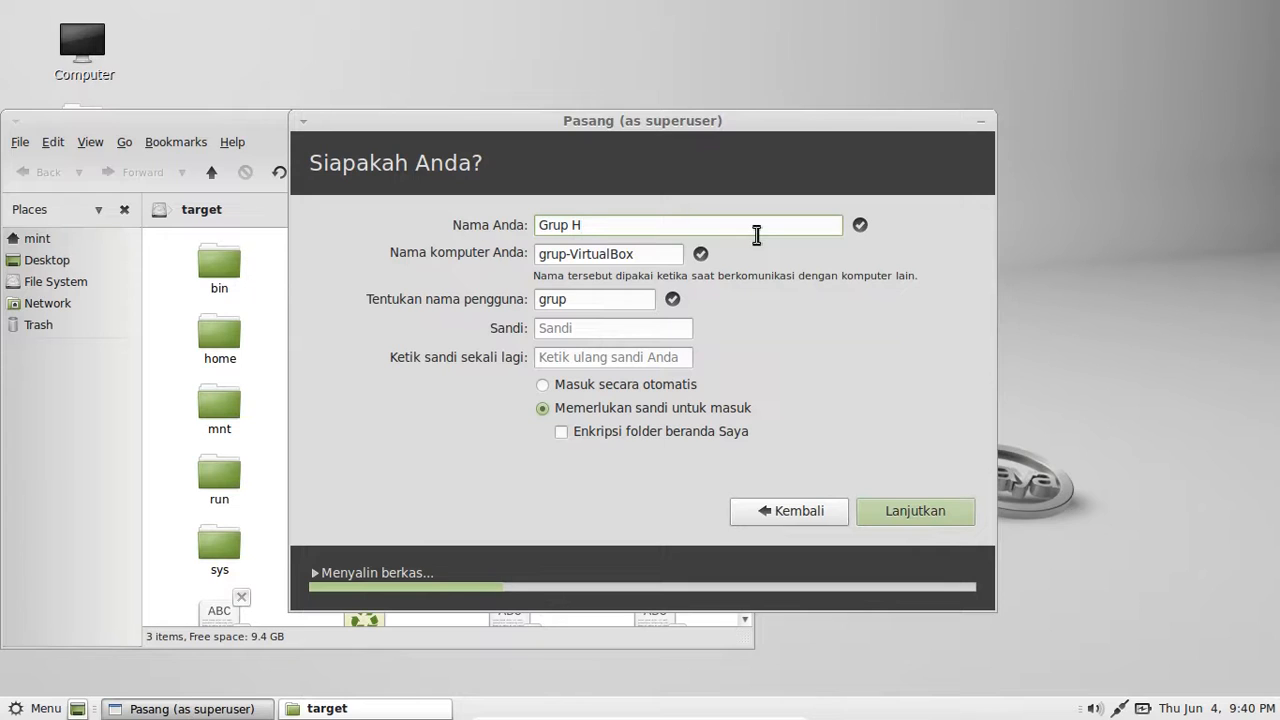
key(Left)
key(BackSpace)
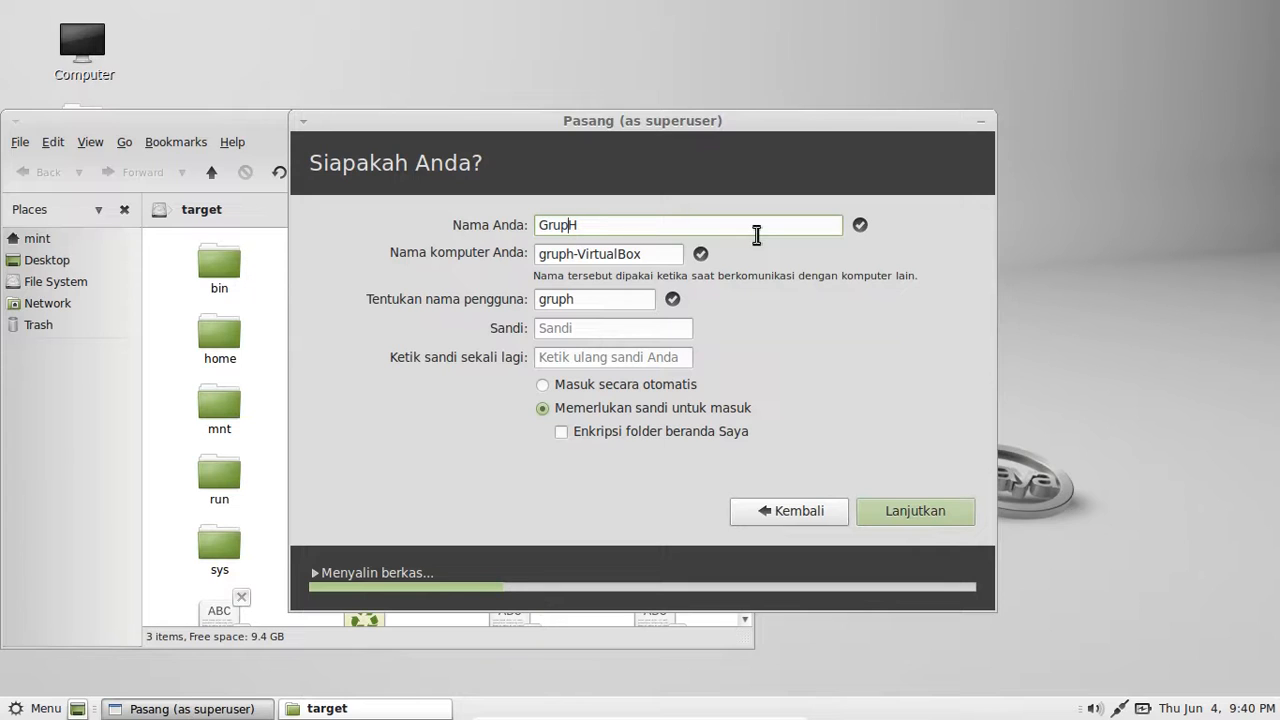
click(670, 227)
text(A)
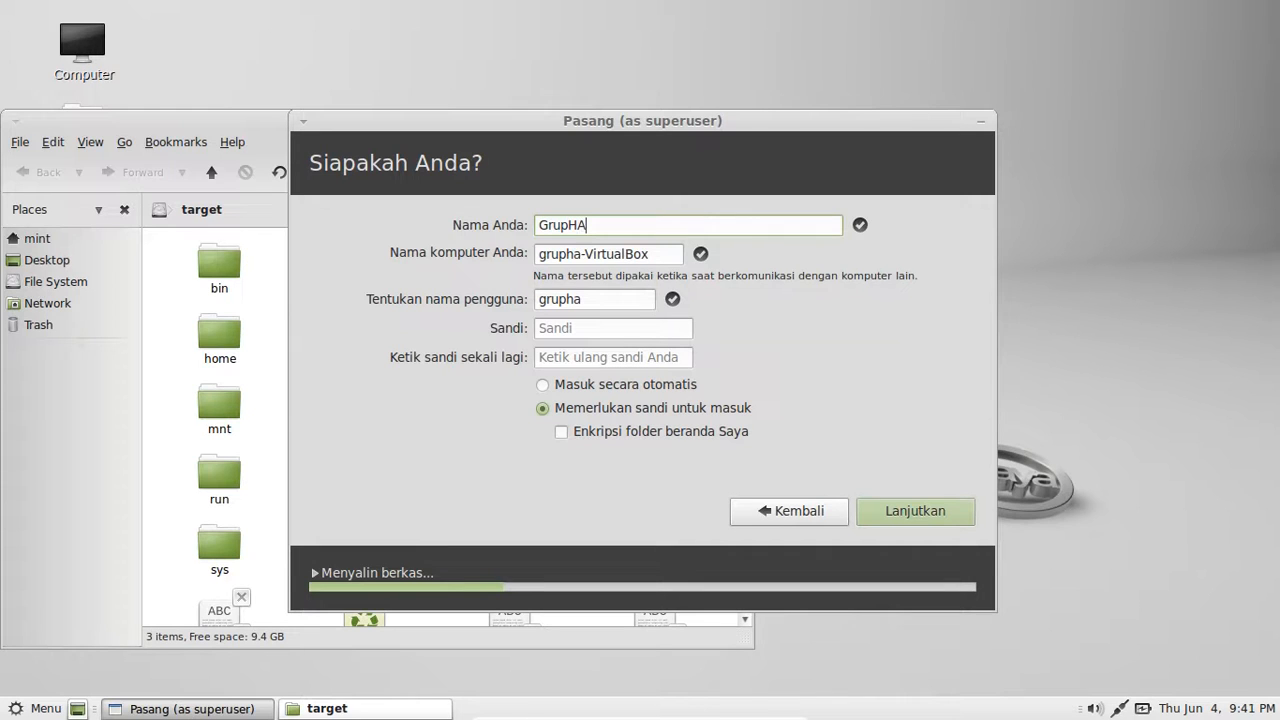
text(DMIN)
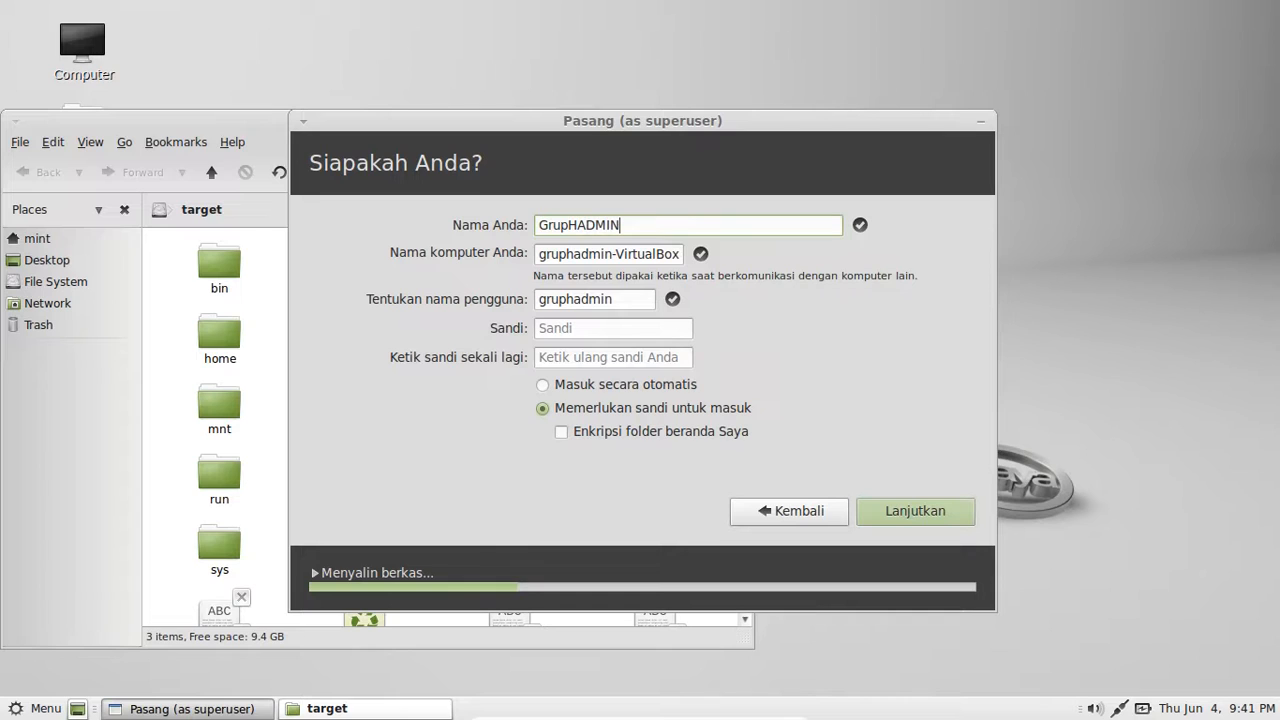
- Edit the computer name, trimming the '-VirtualBox' suffix
click(650, 256)
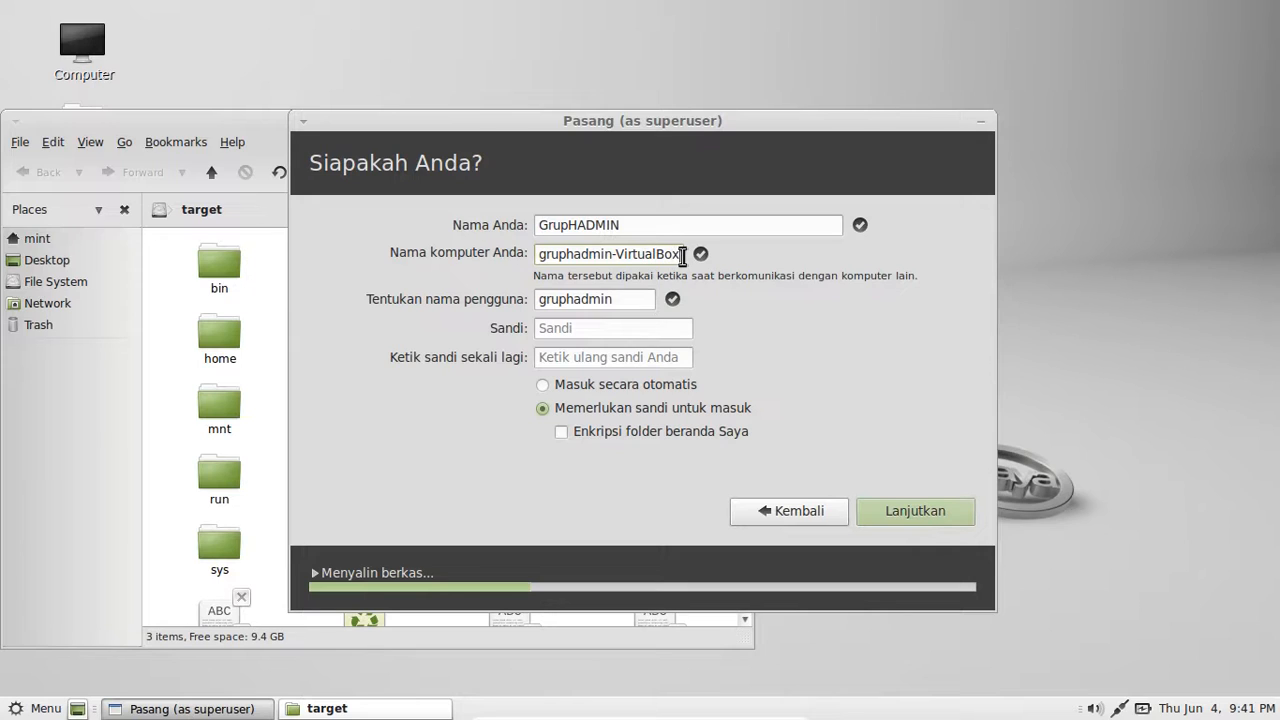
key(BackSpace)
key(BackSpace)
key(BackSpace)
key(BackSpace)
key(BackSpace)
key(BackSpace)
key(BackSpace)
key(BackSpace)
key(BackSpace)
key(BackSpace)
key(BackSpace)
key(BackSpace)
text(n)
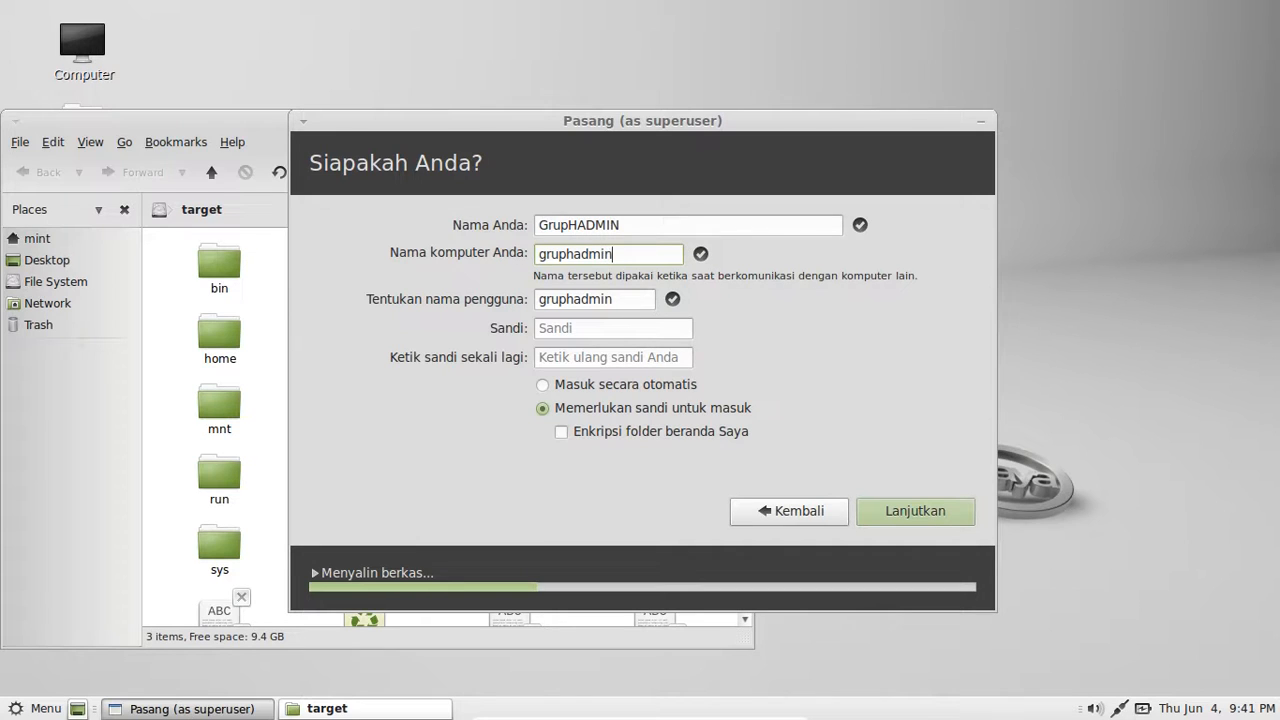
- Enter the account password and its confirmation, then continue the installation
click(638, 334)
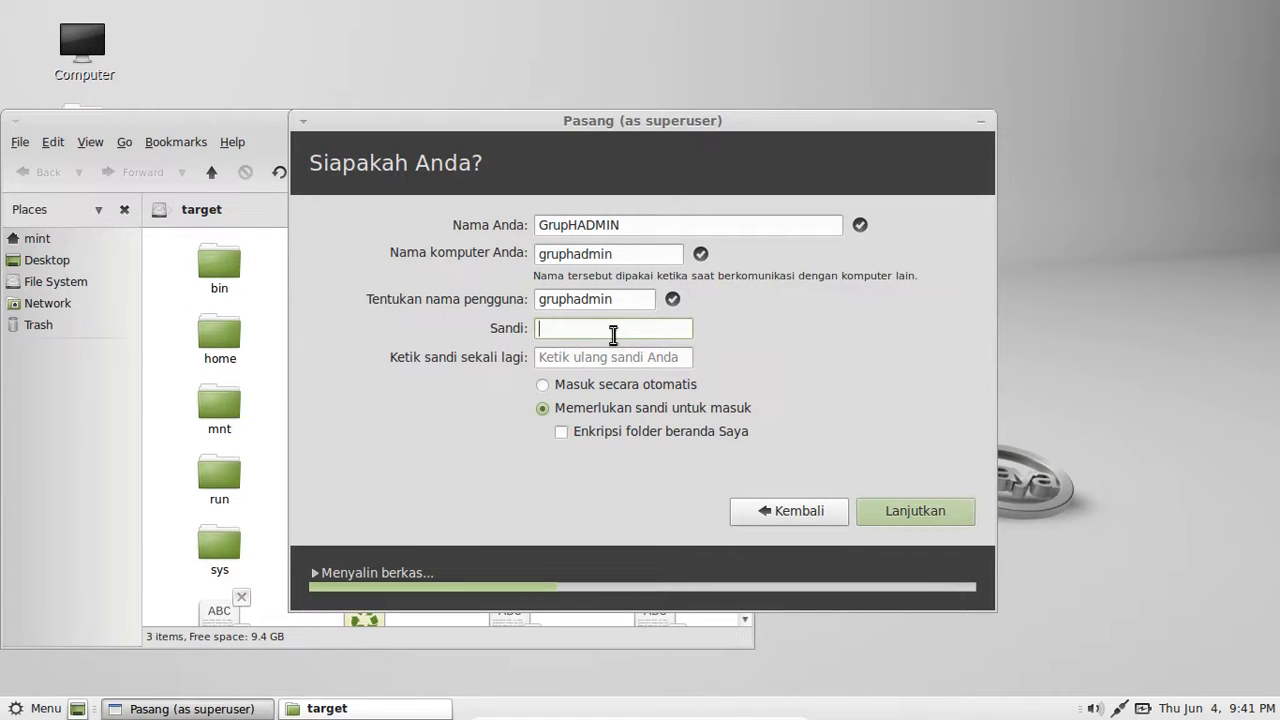
text(a)
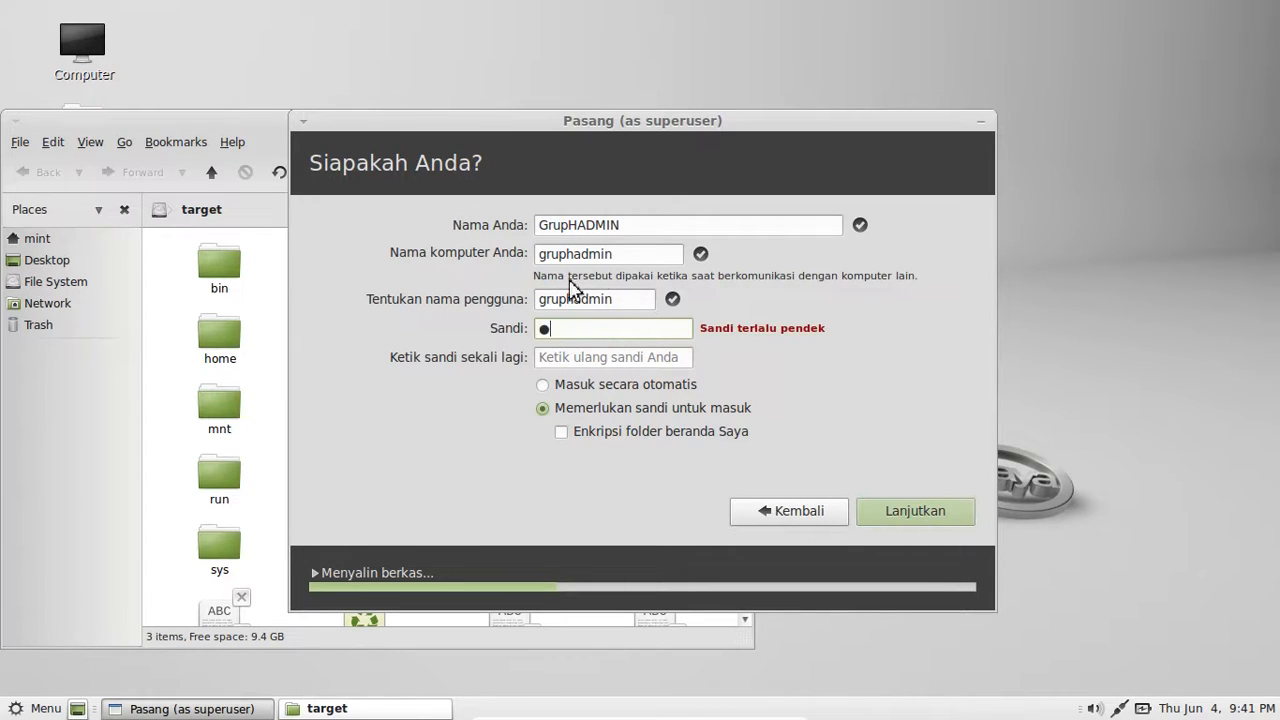
key(BackSpace)
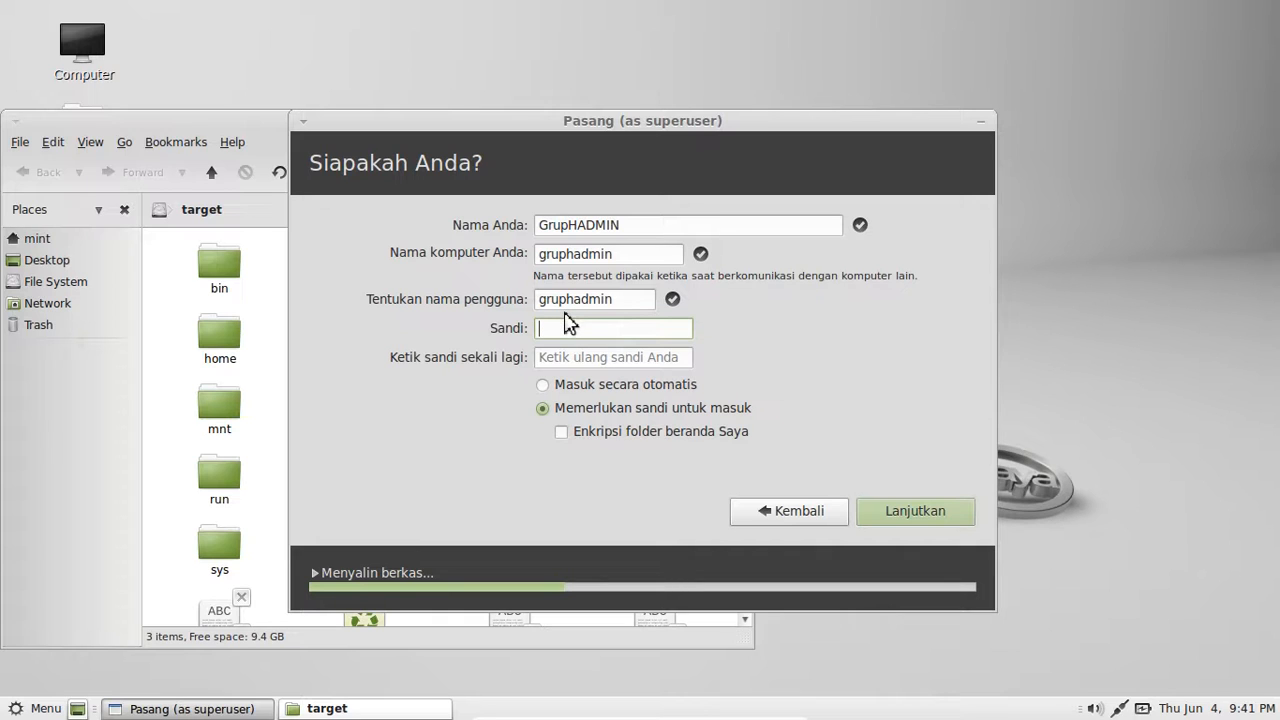
text(admin)
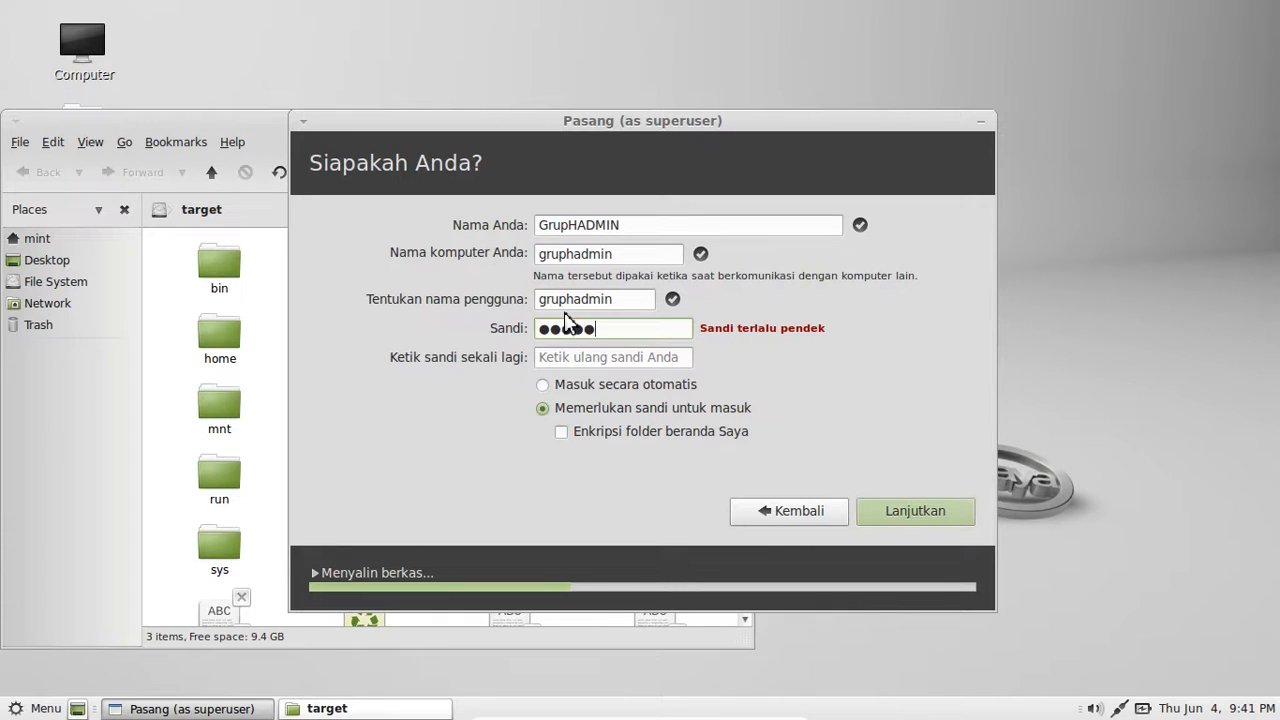
text(123)
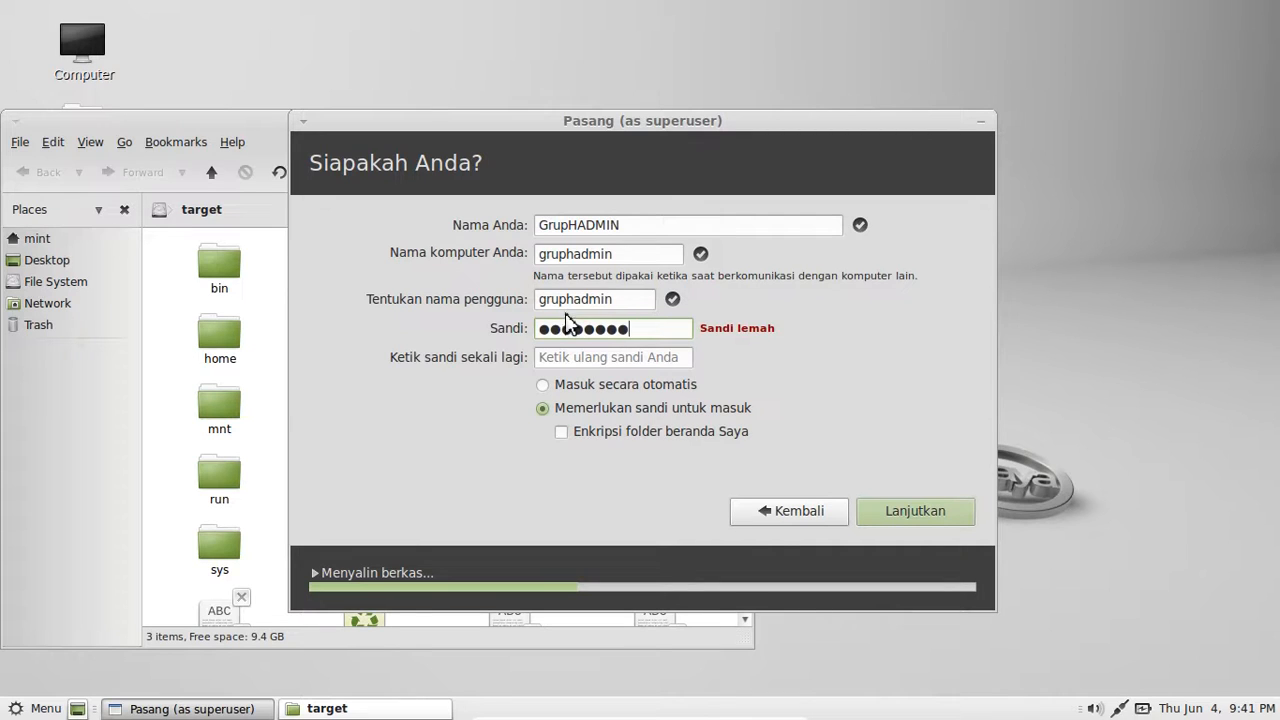
click(580, 358)
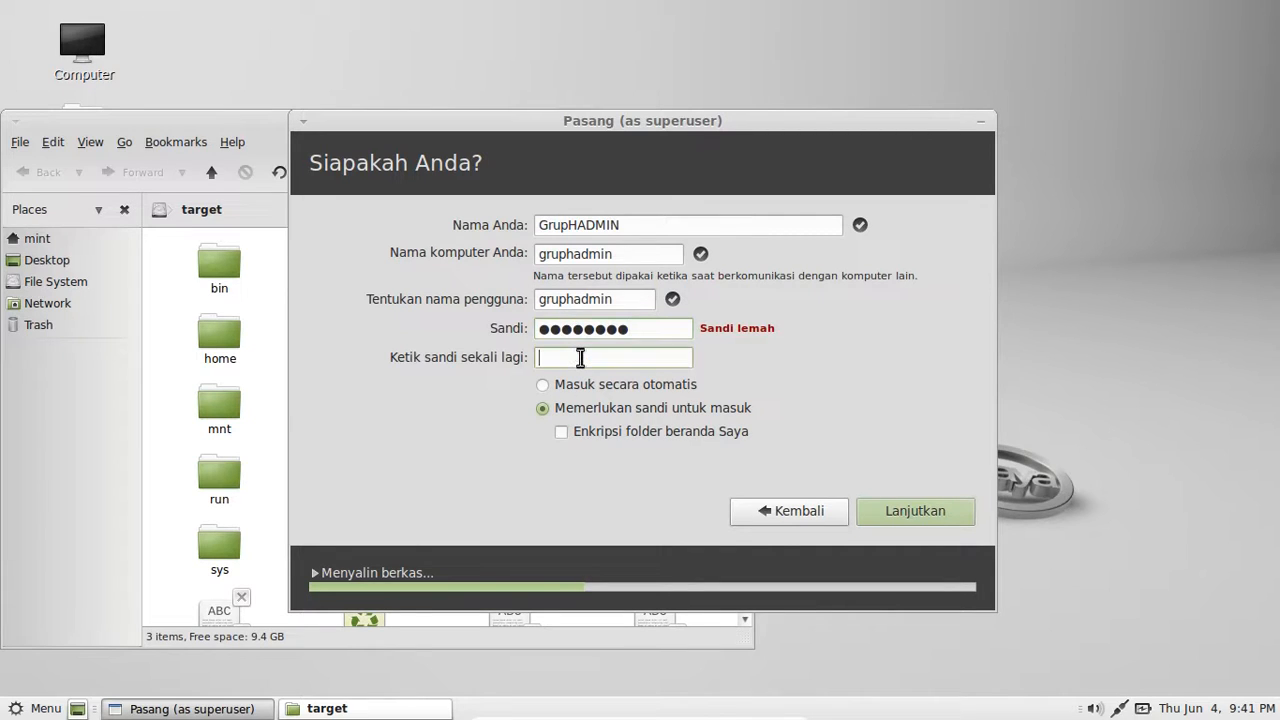
text(12345678)
click(915, 515)
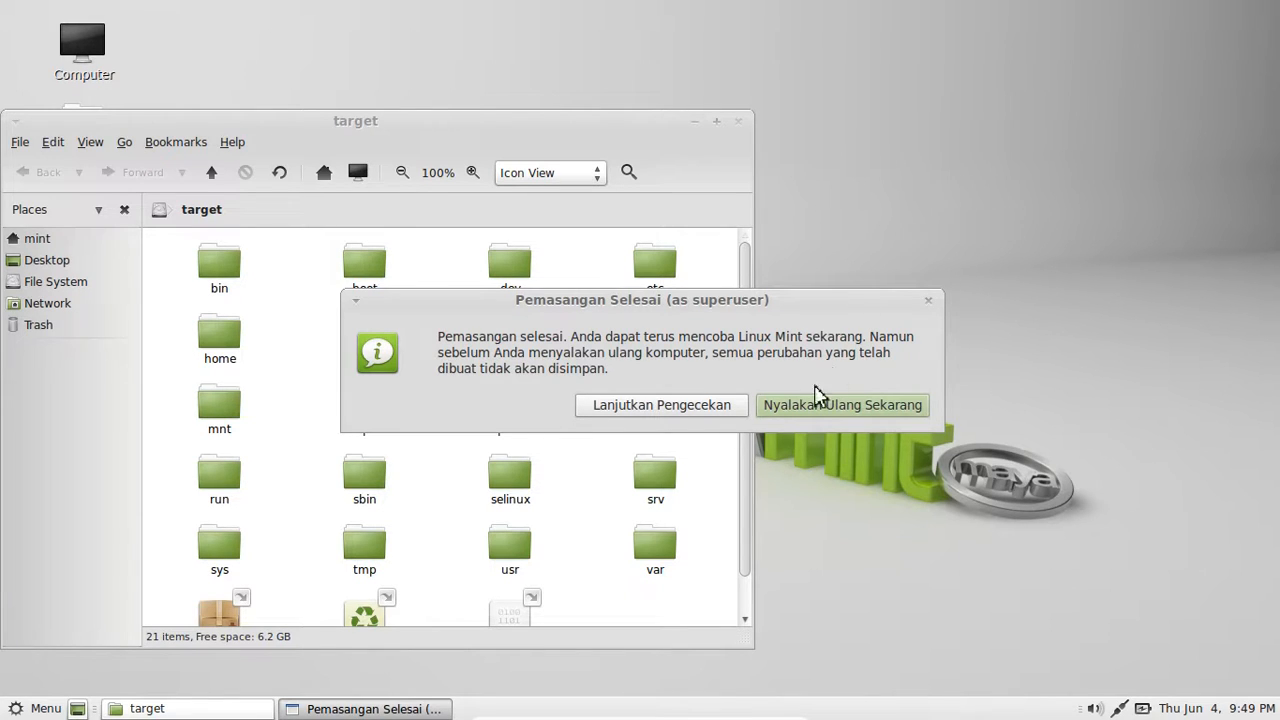
- Reboot with 'Nyalakan Ulang Sekarang' from the installation-complete dialog
click(797, 418)
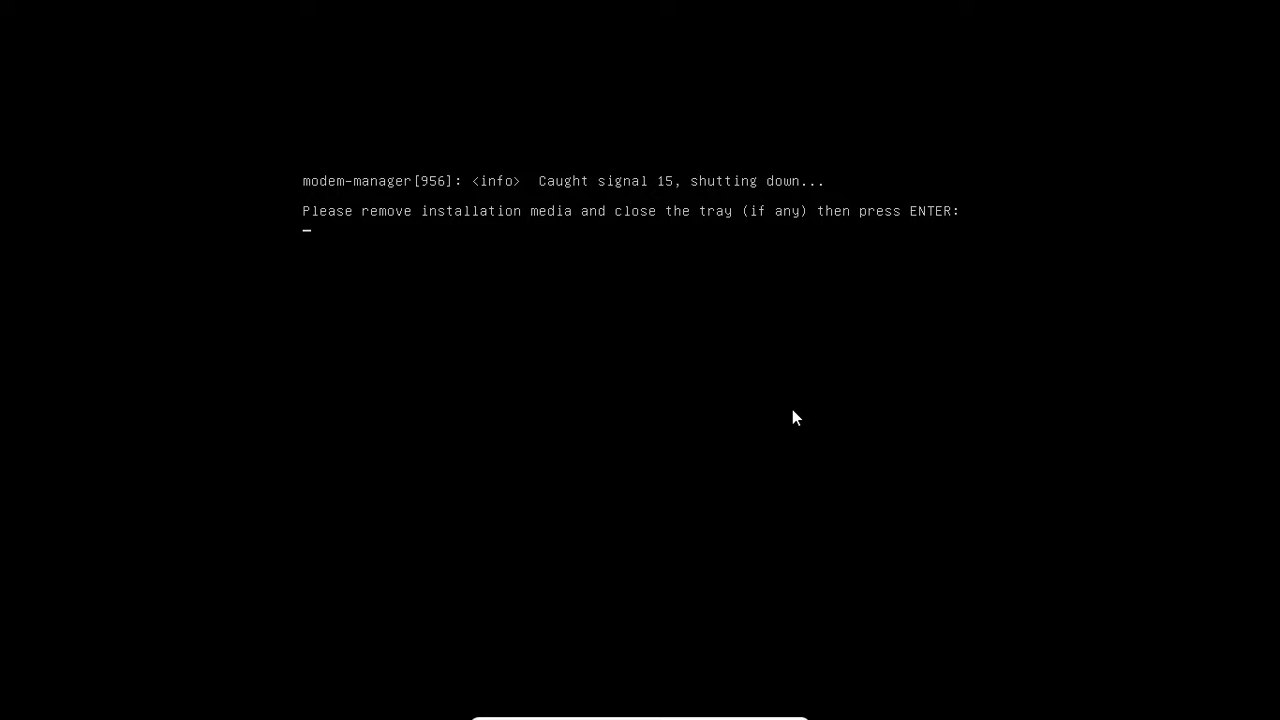
- Confirm the media-removal prompt so the installed system boots to its login screen
key(Return)
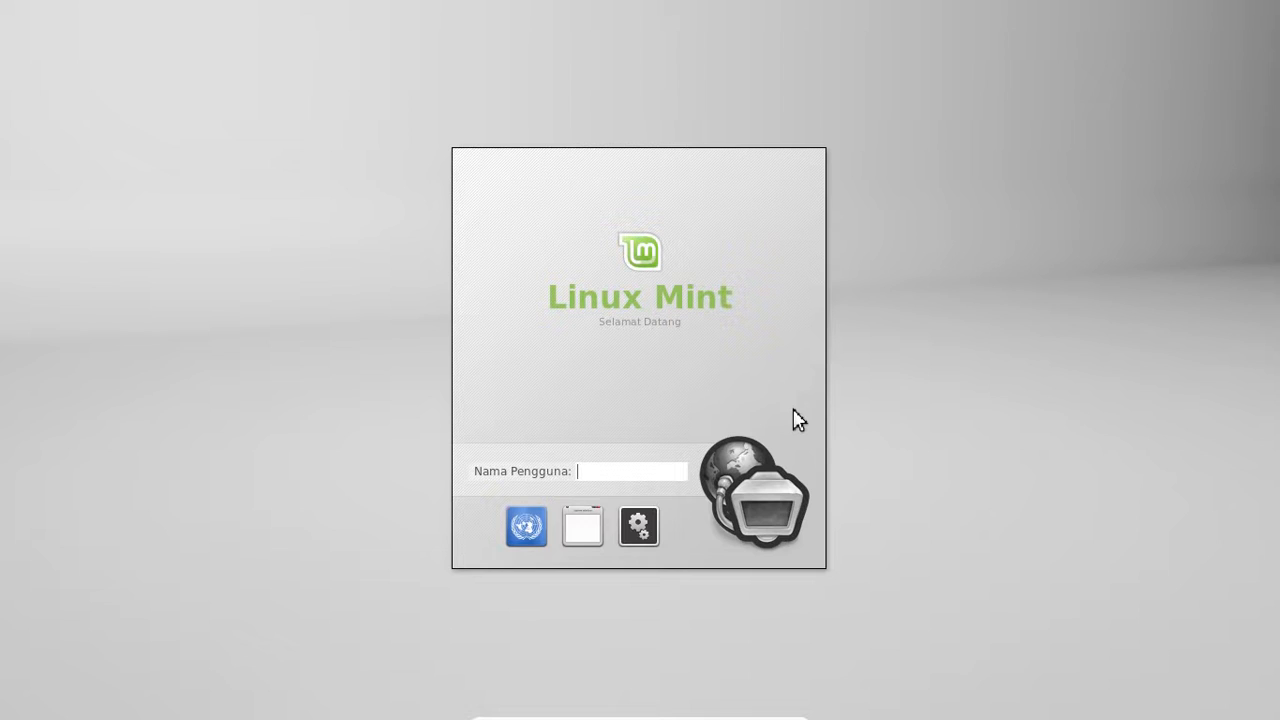
- Attempt to log in with the installation's username and password; the attempt fails
text(GrupHADMIN)
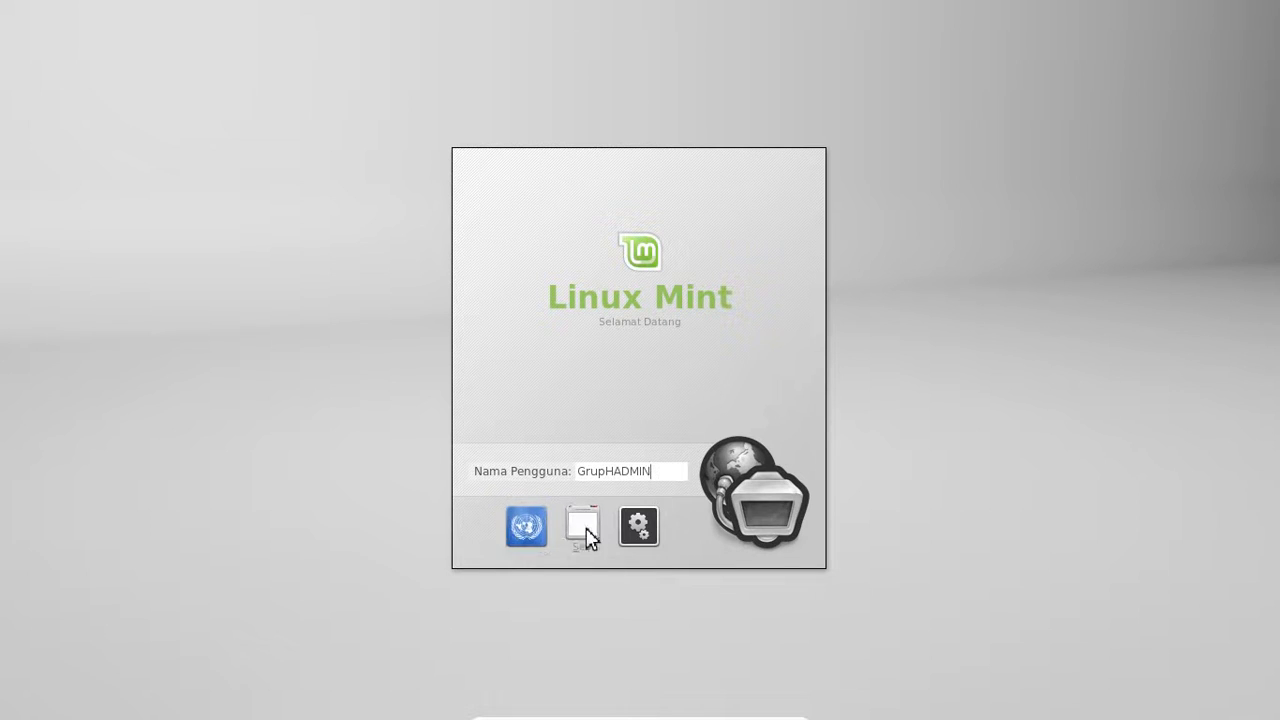
key(Return)
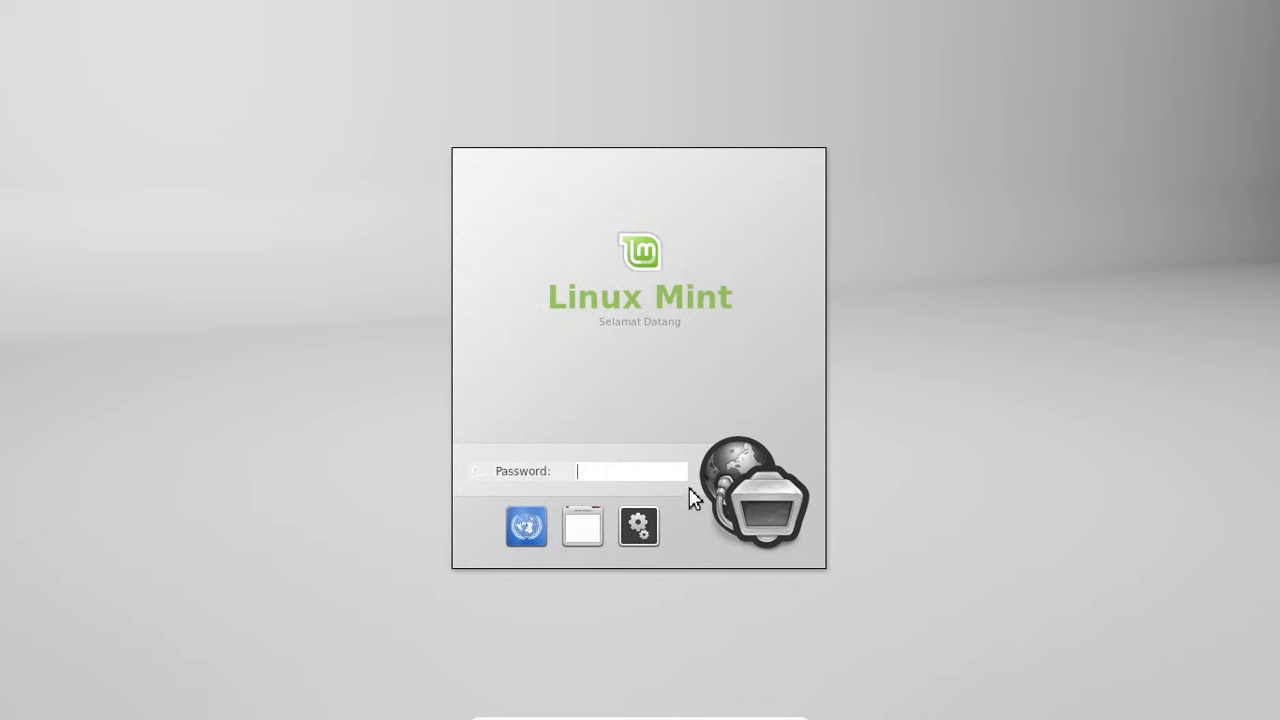
text(********)
key(Return)
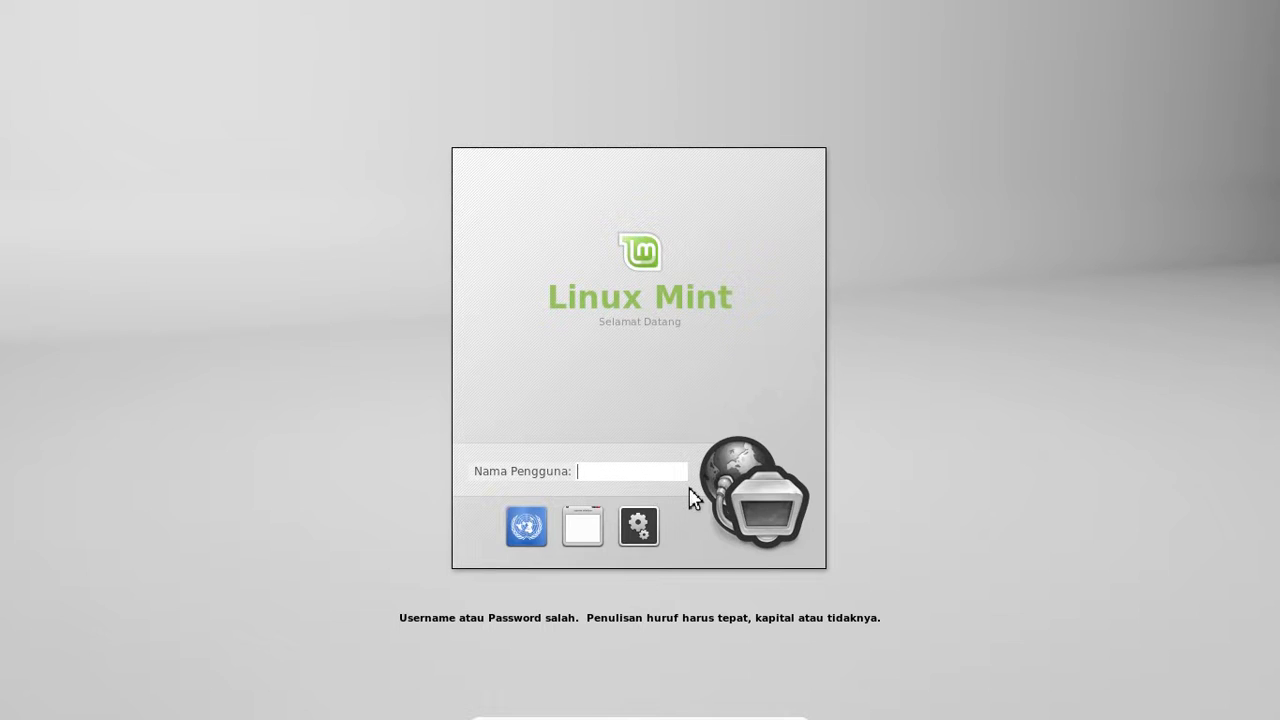
- Retry the login with the lowercase username and the account password, reaching the MATE desktop
text(gruphadmin)
key(Return)
text(*********)
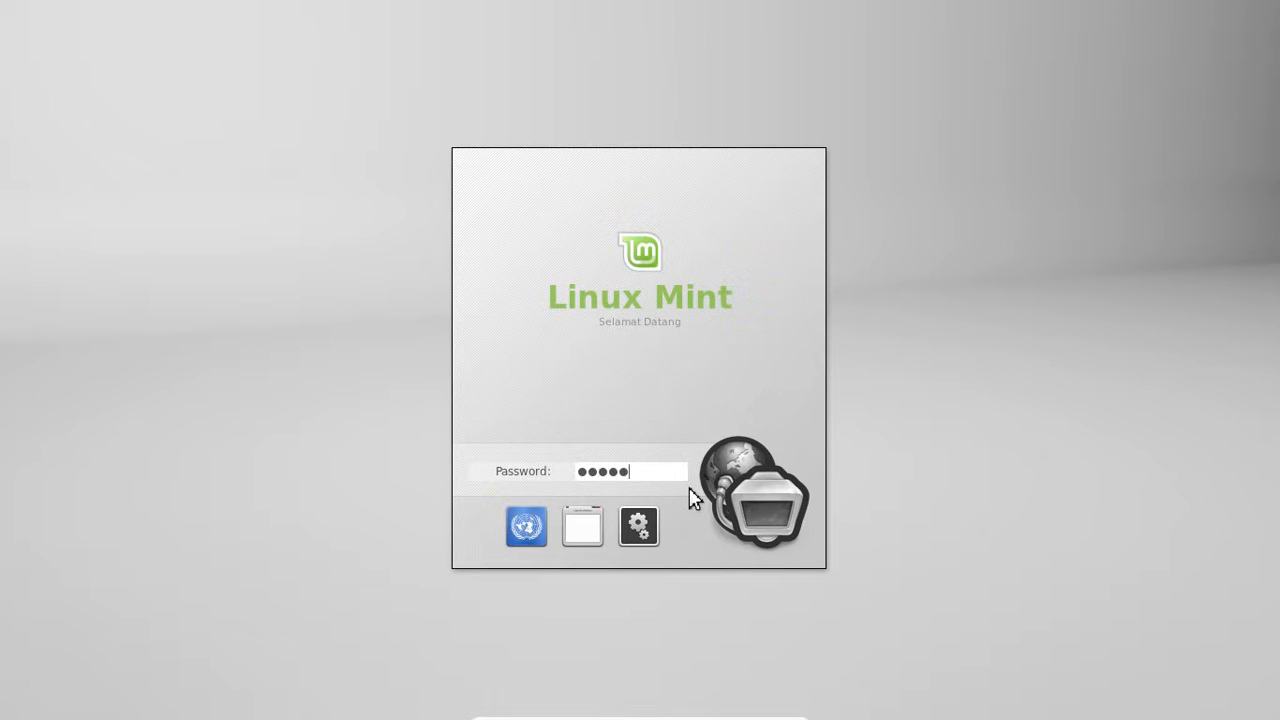
key(Return)
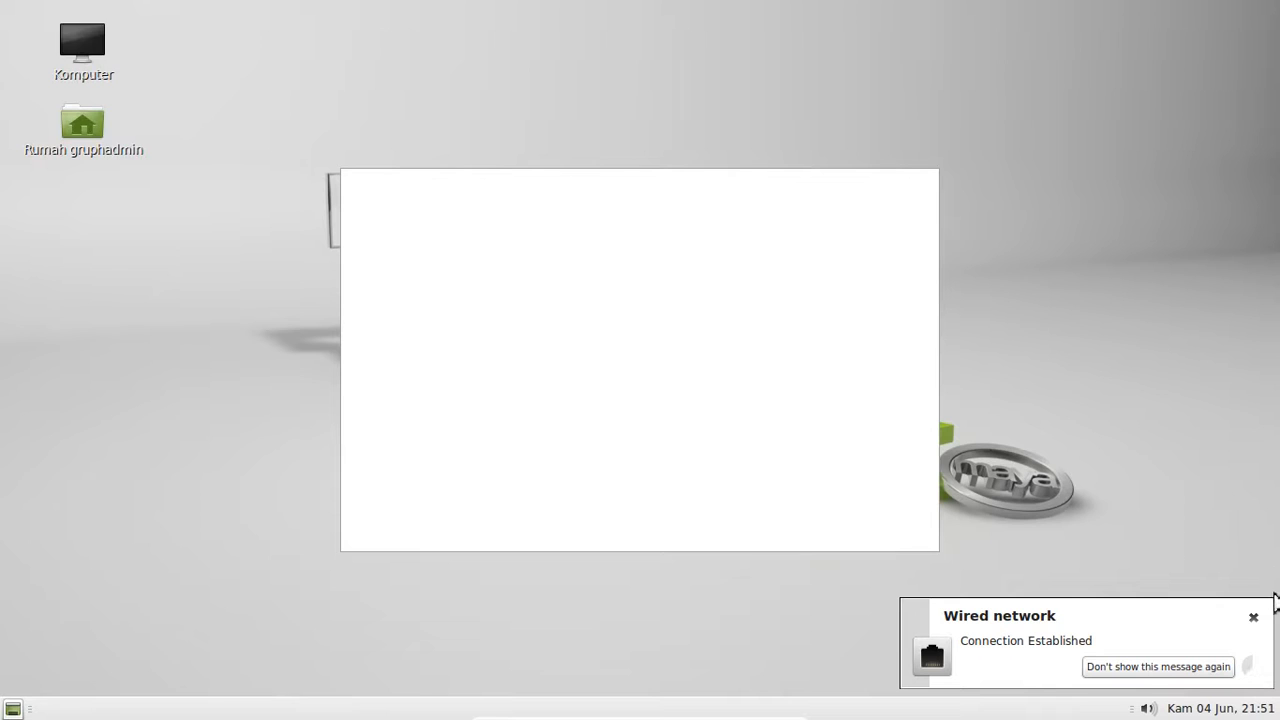
- Dismiss the Wired network notification and close the welcome window with Tutup
click(1254, 618)
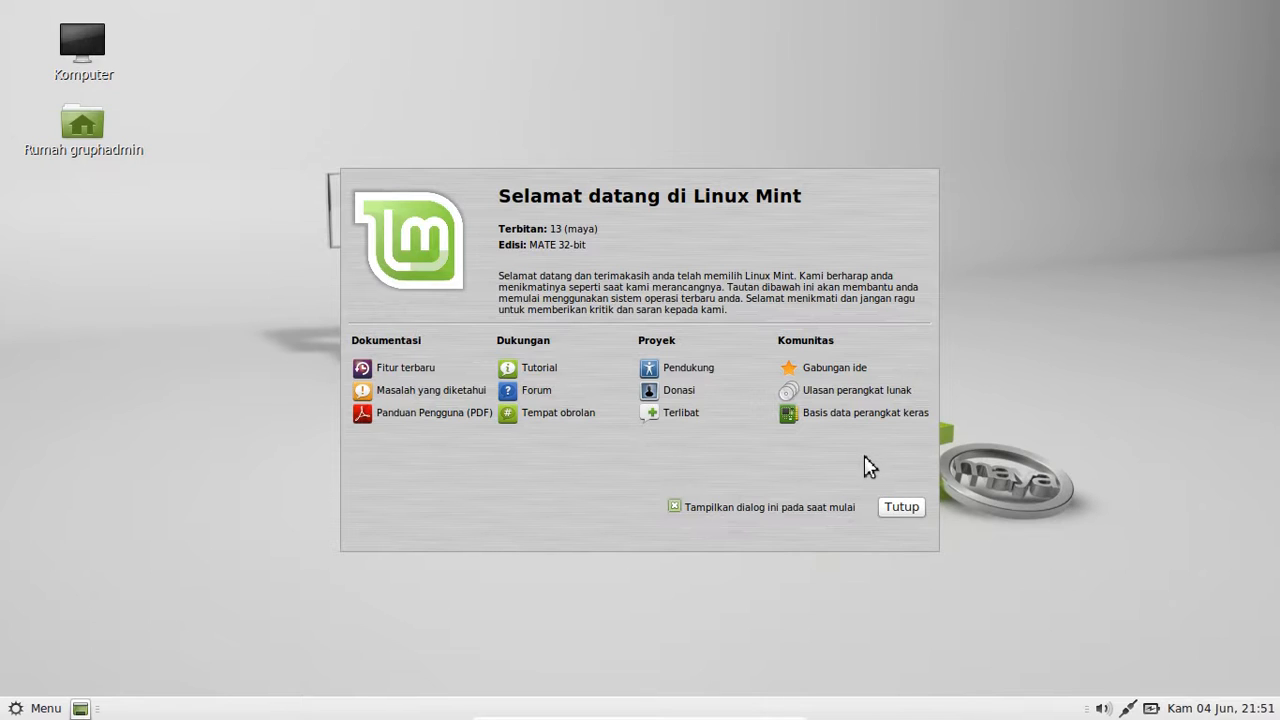
click(905, 507)
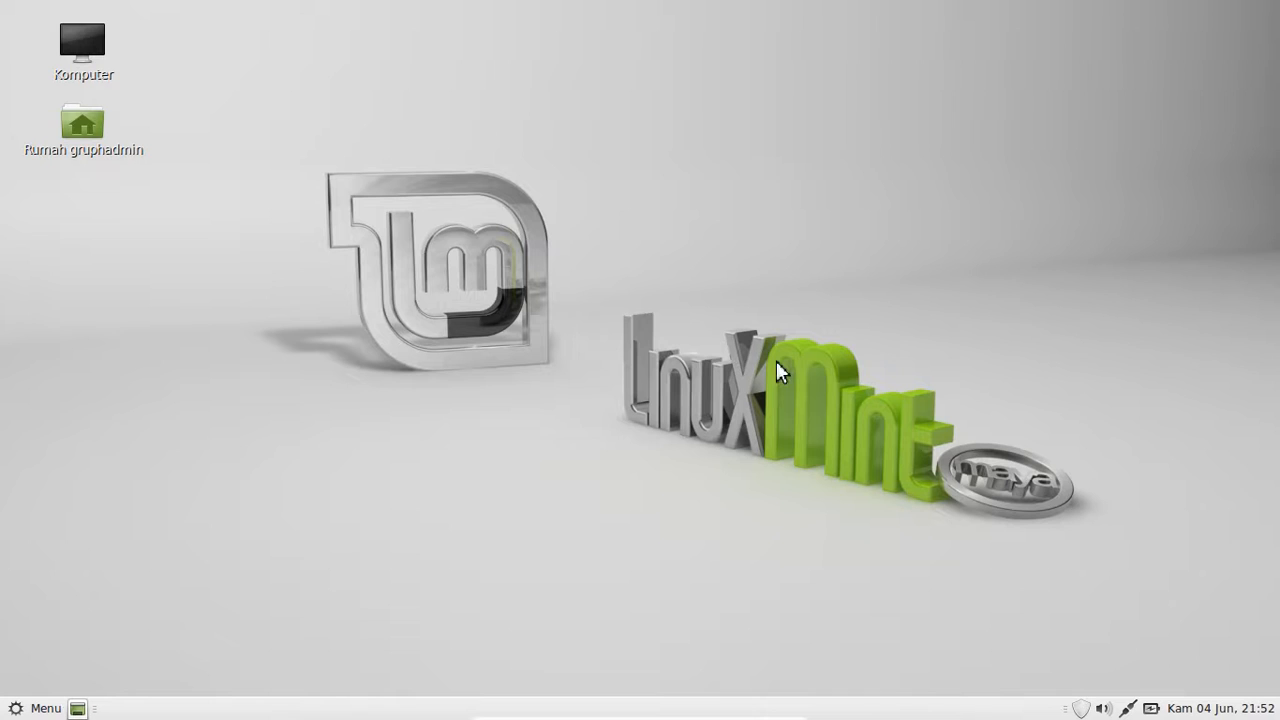
- Open a terminal in the Desktop folder from the desktop menu and centre its window
right_click(556, 219)
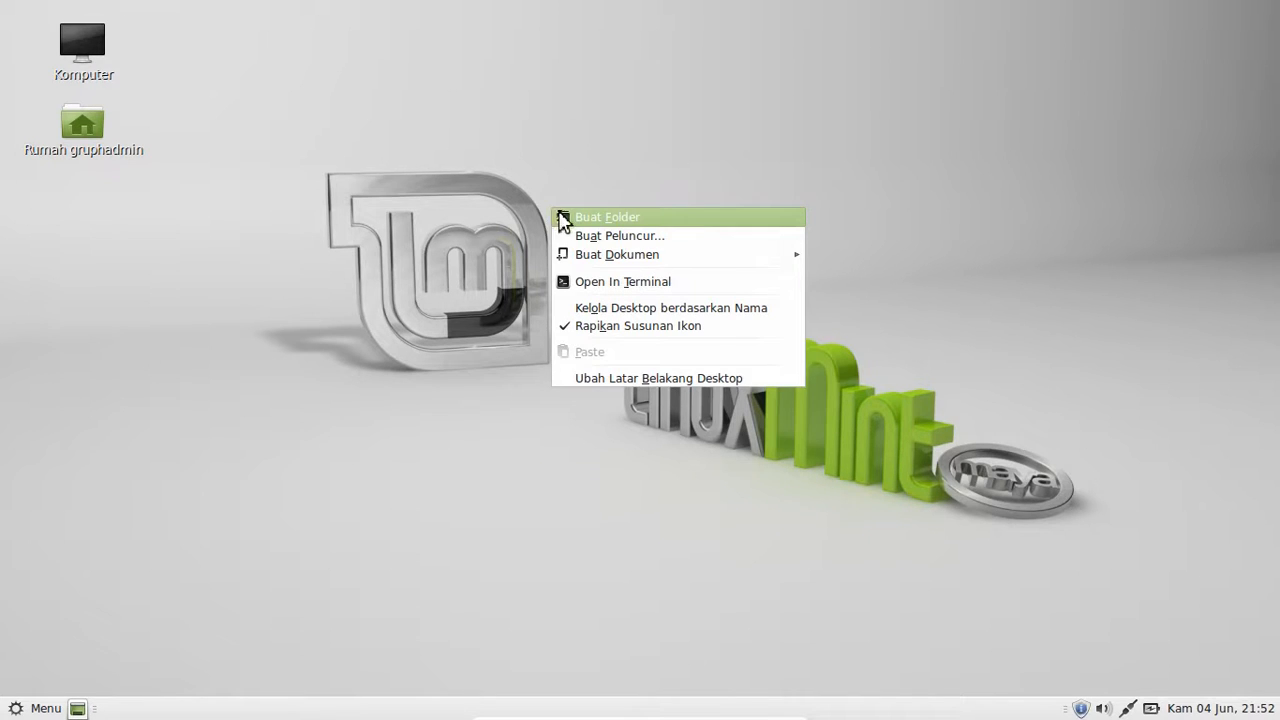
click(639, 283)
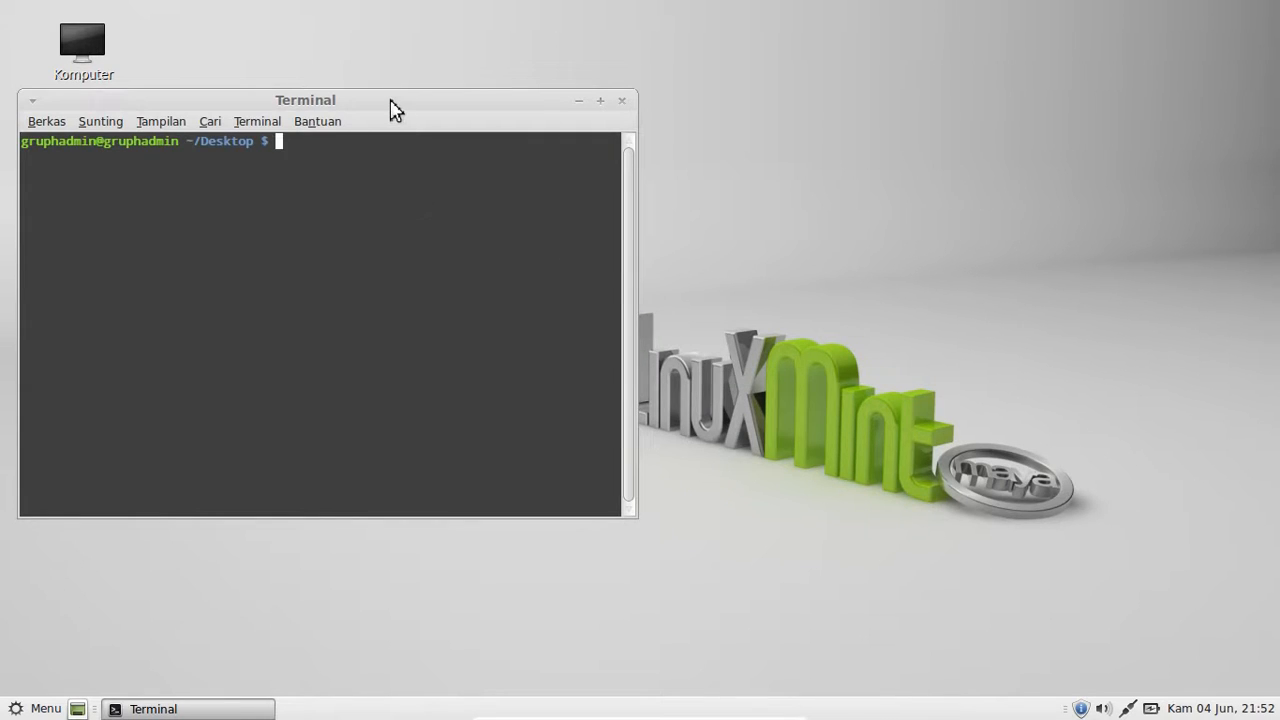
drag(391, 106, 564, 126)
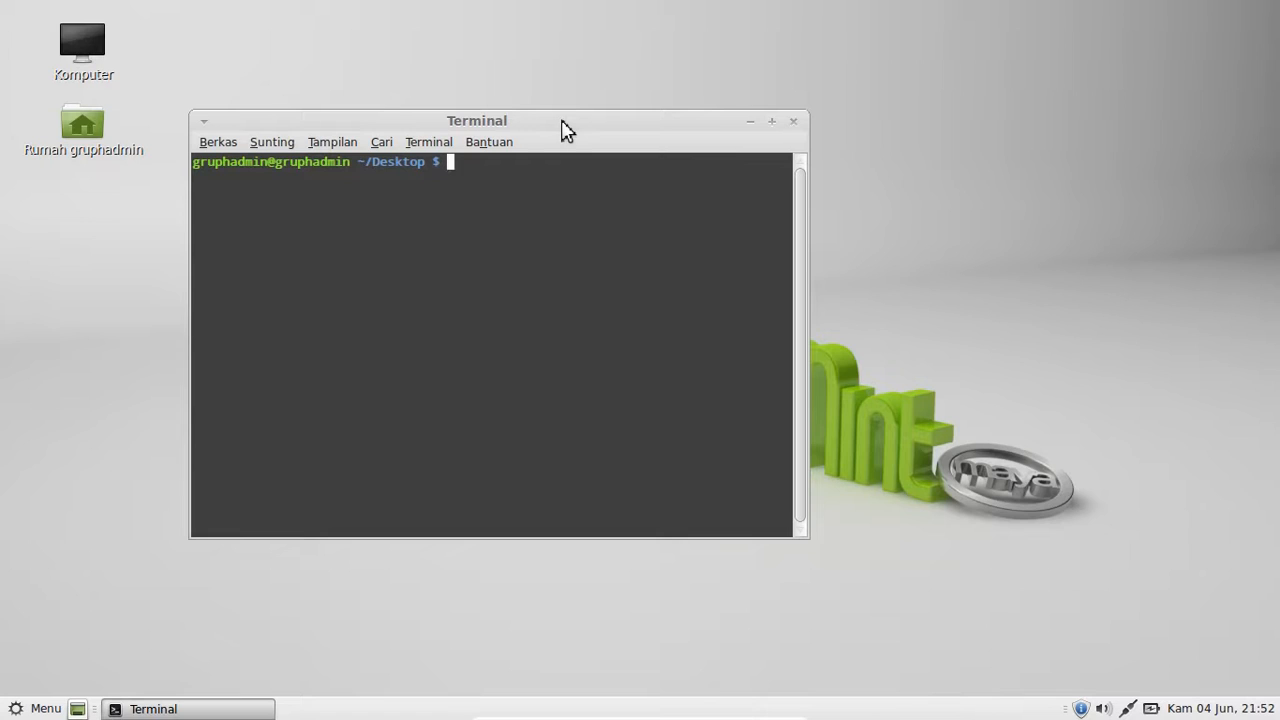
- Run mkdir masbro to create the masbro folder on the desktop
text(mkdir)
text(masbro)
key(Return)
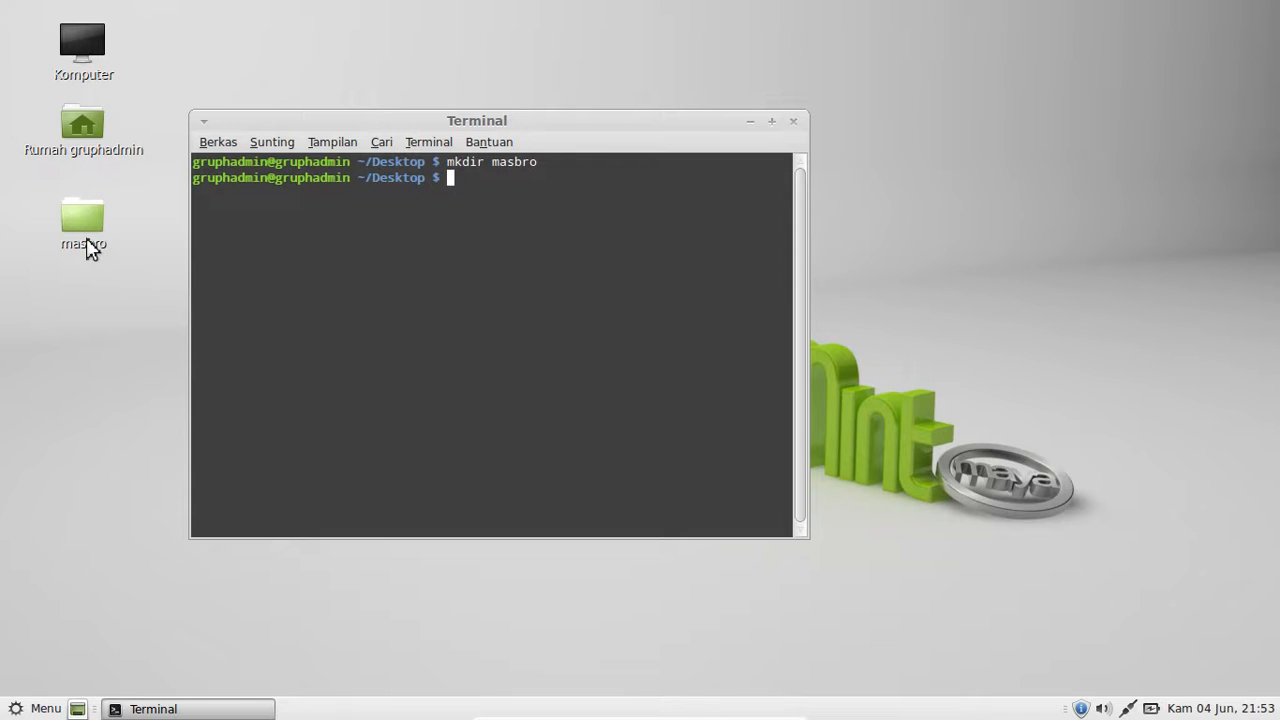
- Run cd masbro and then clear, leaving an empty ~/Desktop/masbro prompt
text(cd masbro)
key(Return)
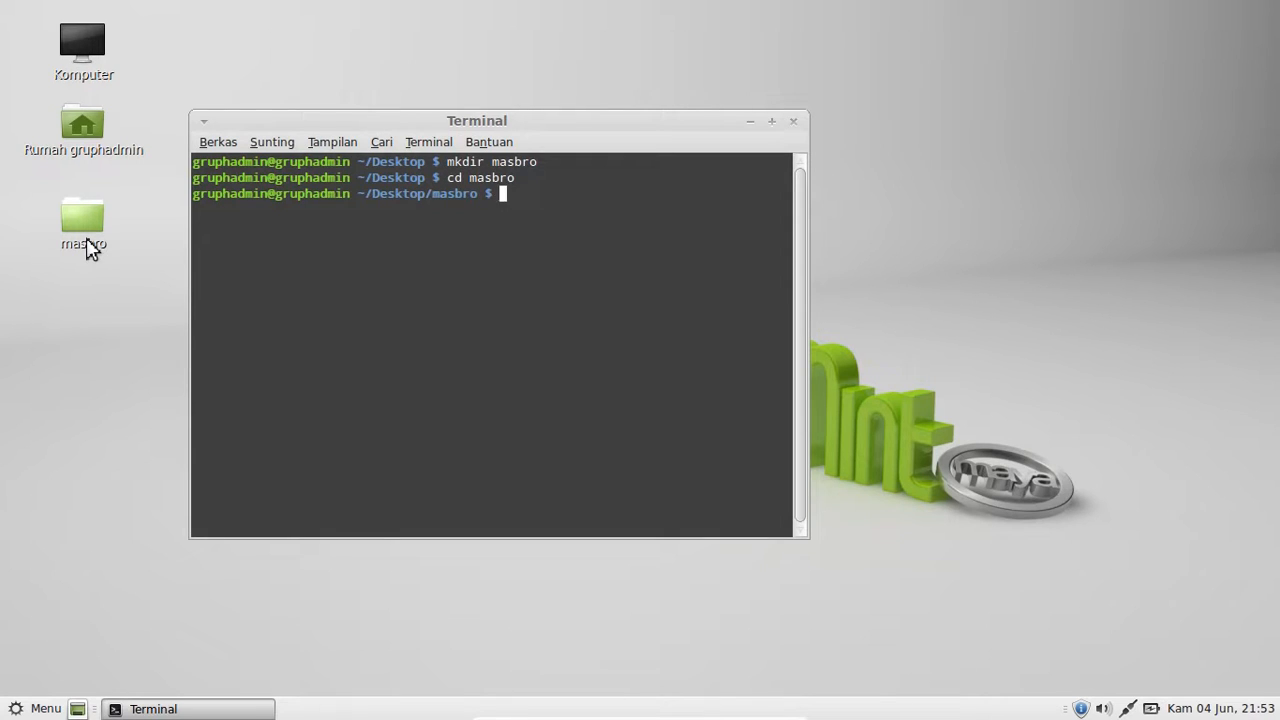
text(clear)
key(Return)
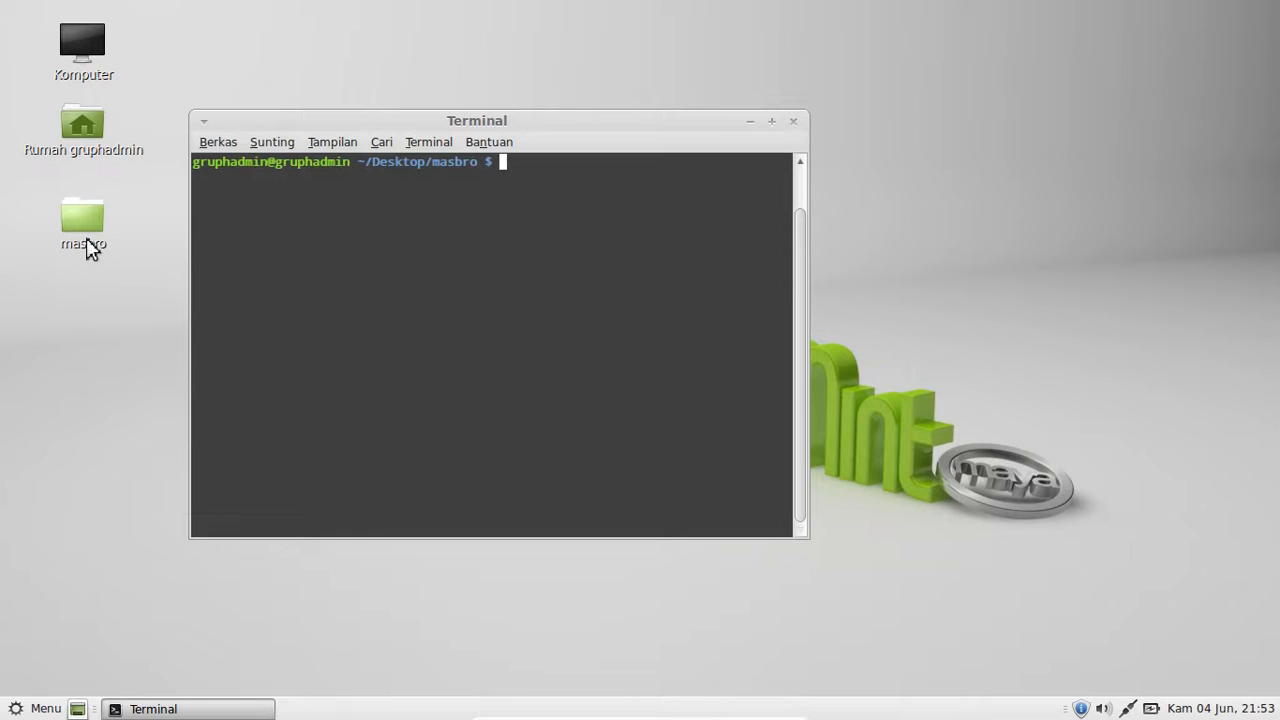
- Run date to show the current date, then history to list previous commands
text(date)
key(BackSpace)
key(Return)
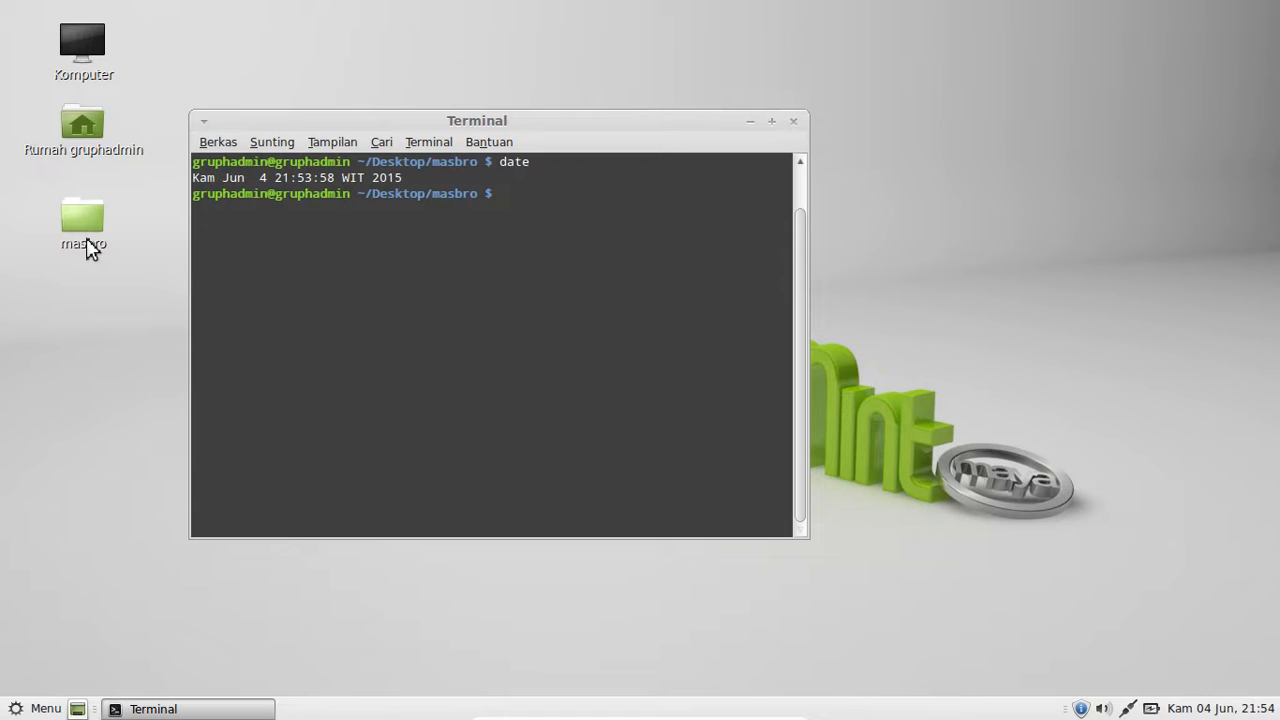
text(history)
key(Return)
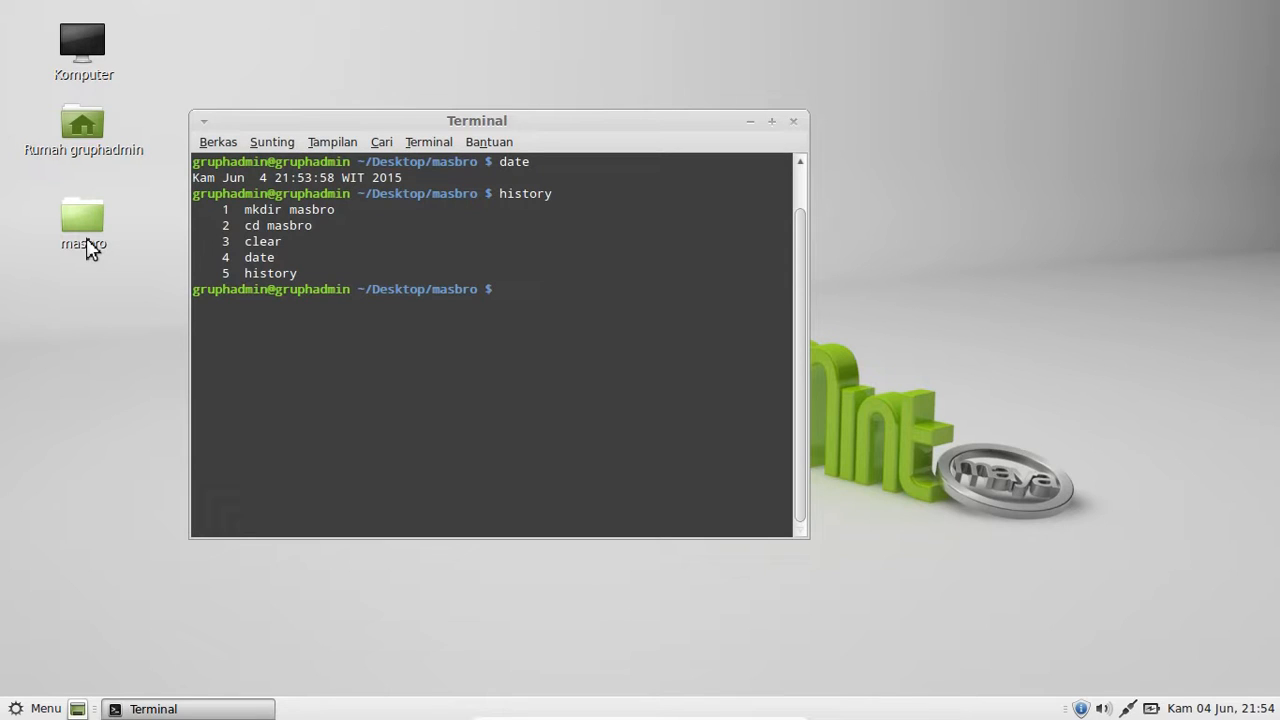
- Run nano masbro.txt to open a new masbro.txt file in nano
text(nano)
text(masbro.txt)
key(Return)
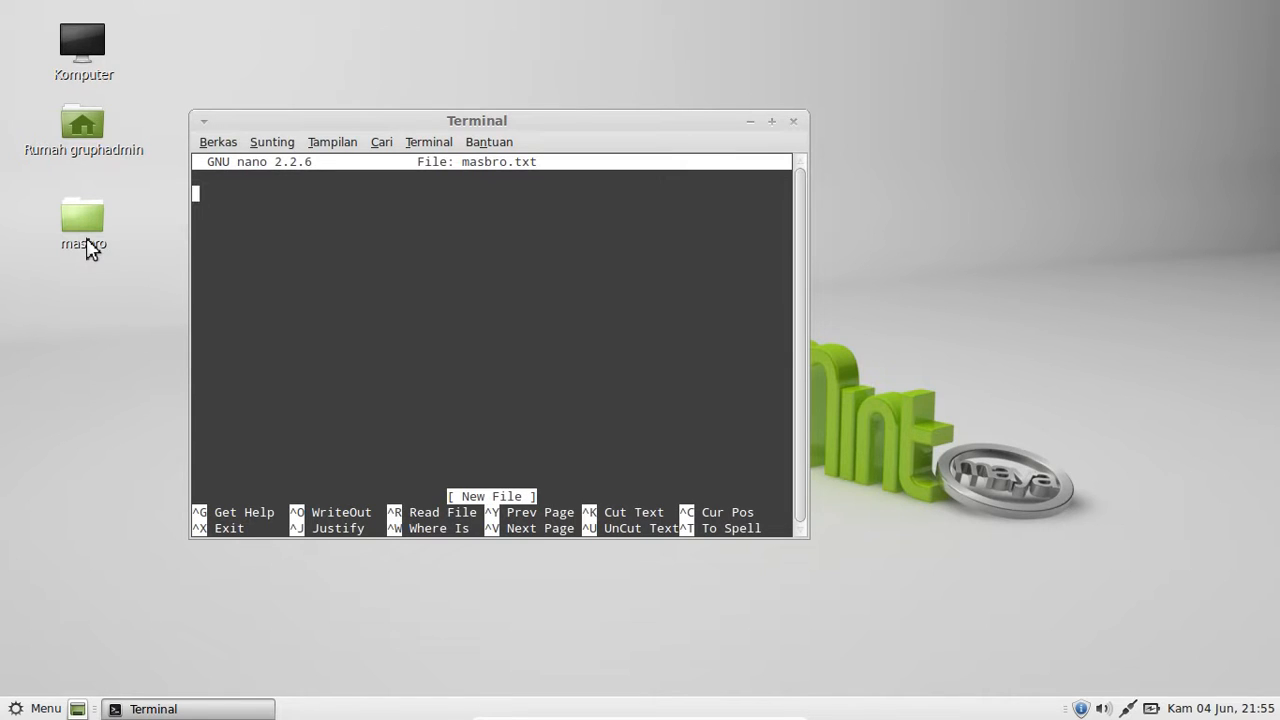
- Exit nano with Ctrl+X, returning to the ~/Desktop/masbro shell prompt
key(ctrl+x)
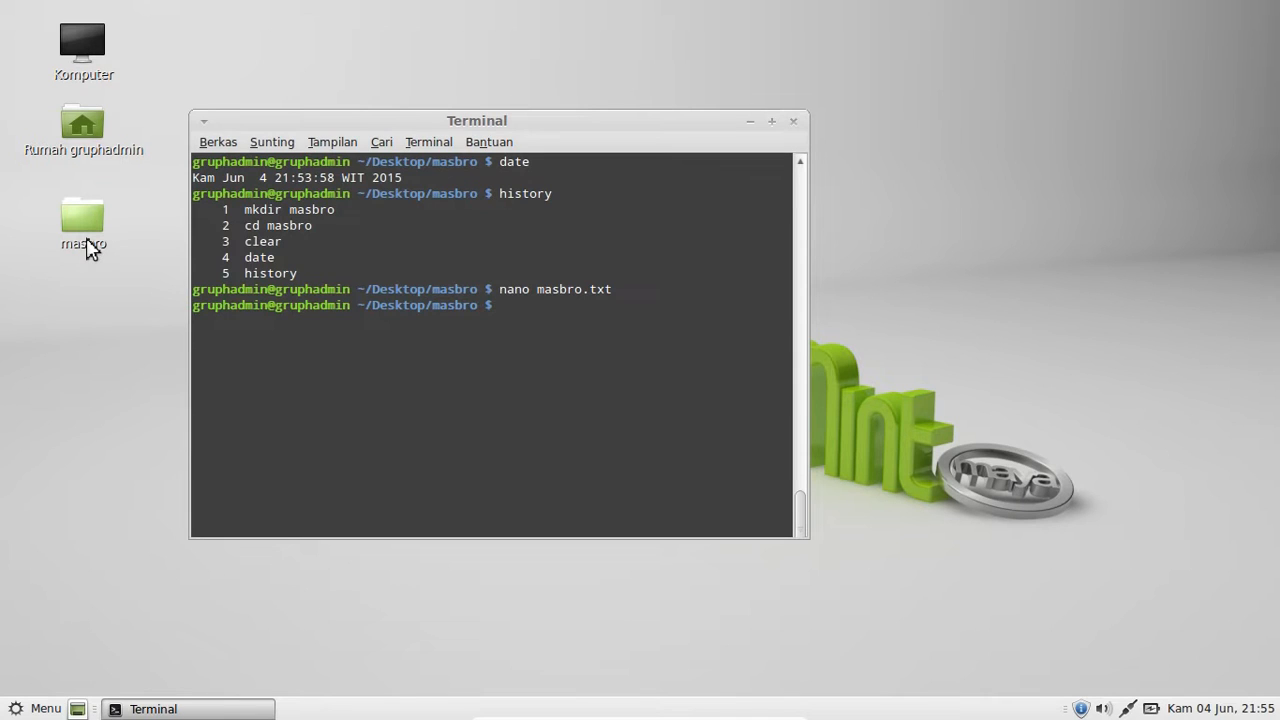
- Try rmdir masbro, which fails, then move up to Desktop with cd .
text(rmdir masbro)
key(Return)
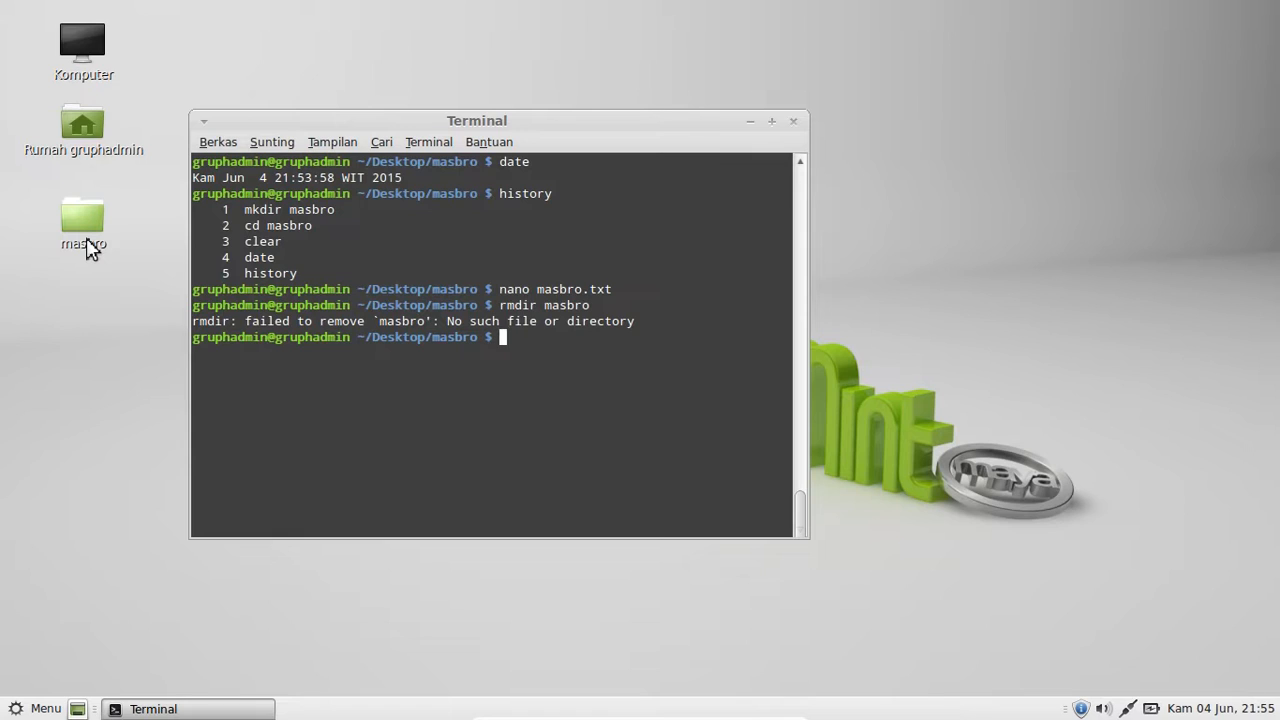
text(cd ...)
key(BackSpace)
key(Return)
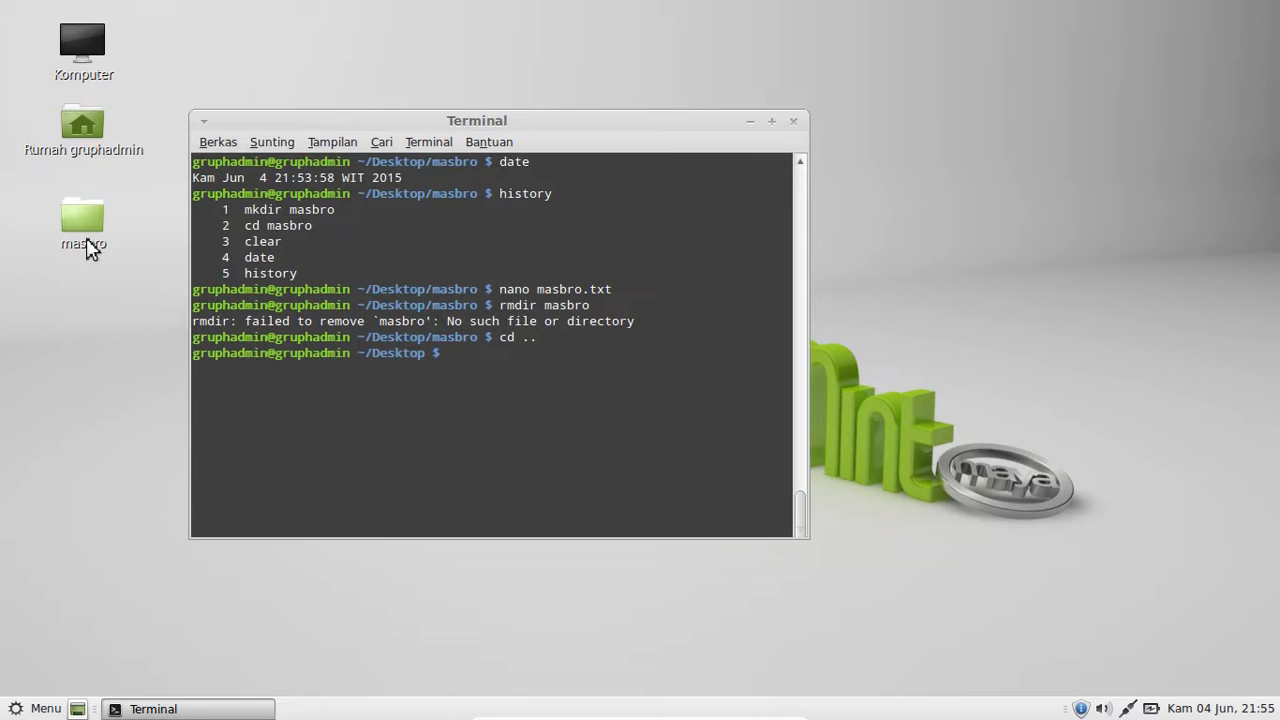
- Remove the masbro folder with rmdir masbro and list logged-in users with who
text(rmdir masbro)
key(Return)
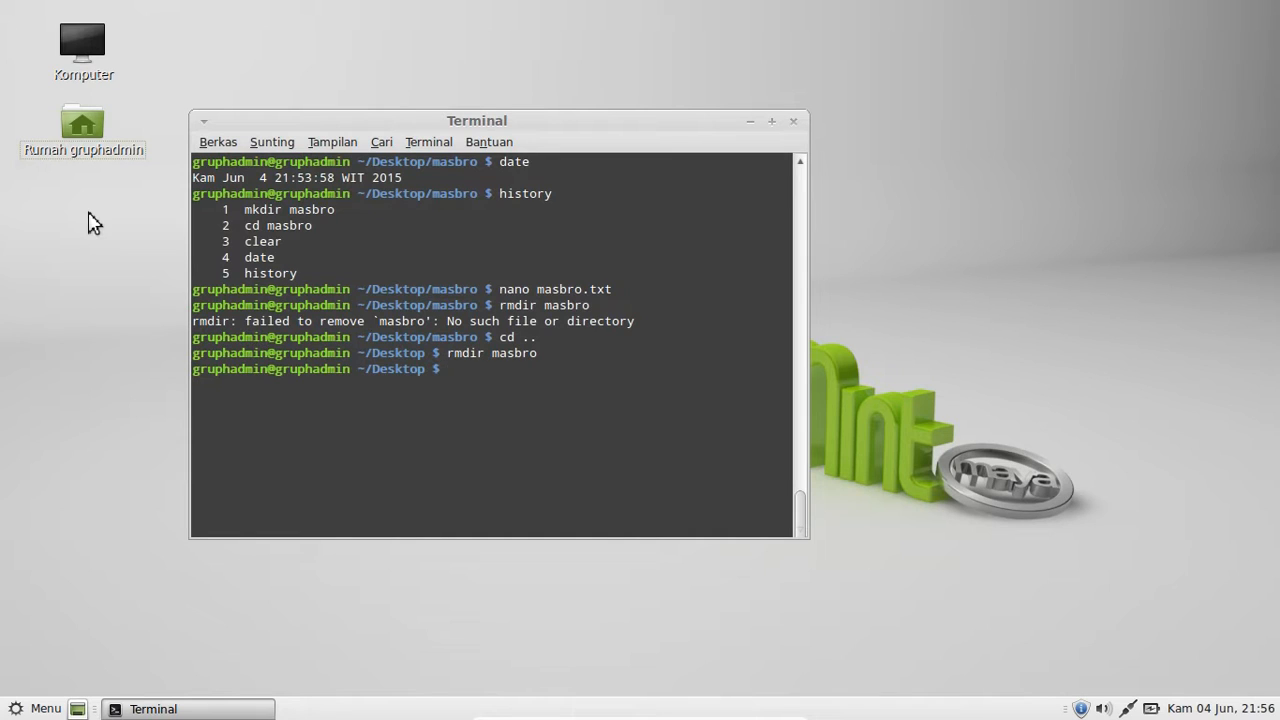
text(who)
key(Return)
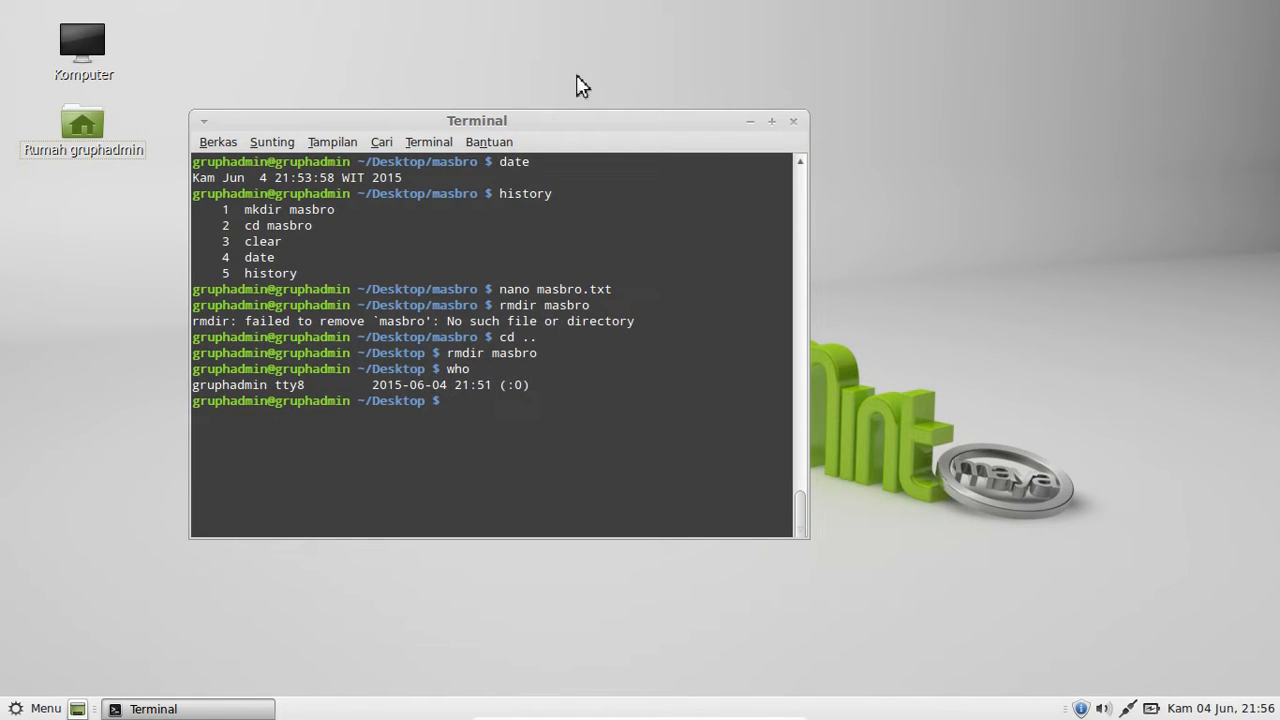
- Close the Terminal window, leaving the plain MATE desktop
click(792, 121)
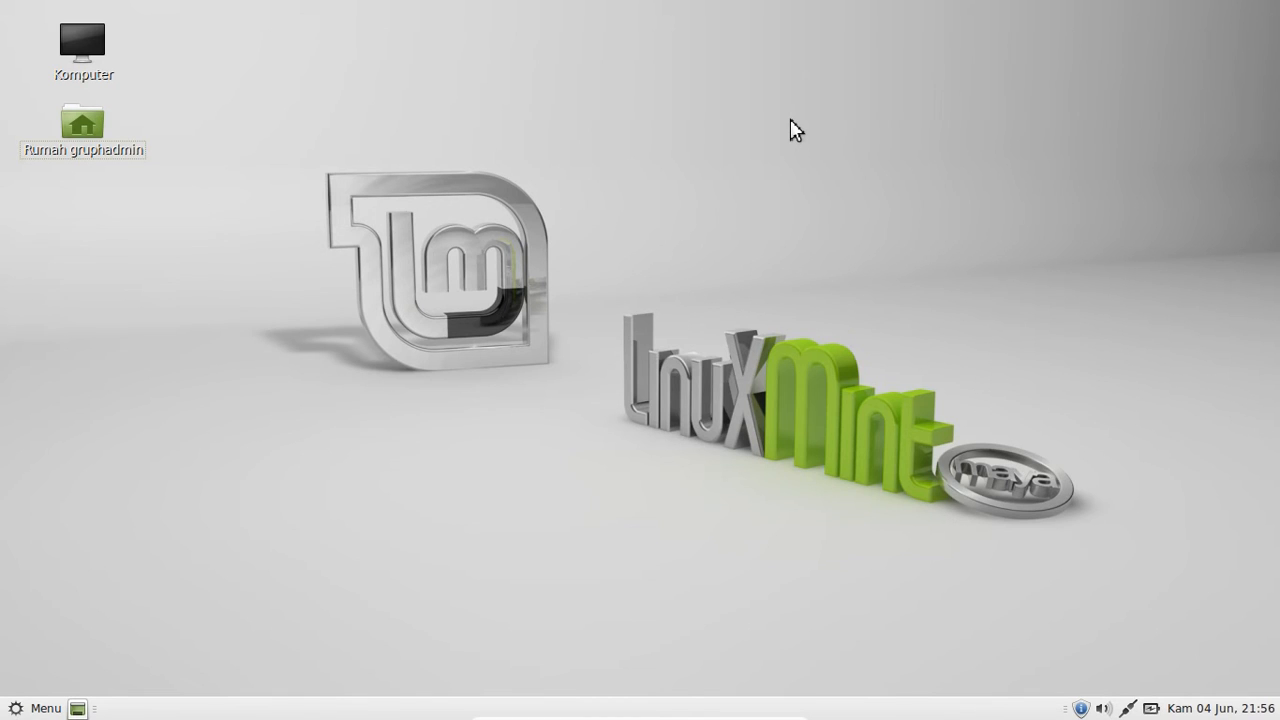
- Exit VirtualBox full-screen with Right Ctrl+F and bring up the oCam recorder window
key(ctrl+f)
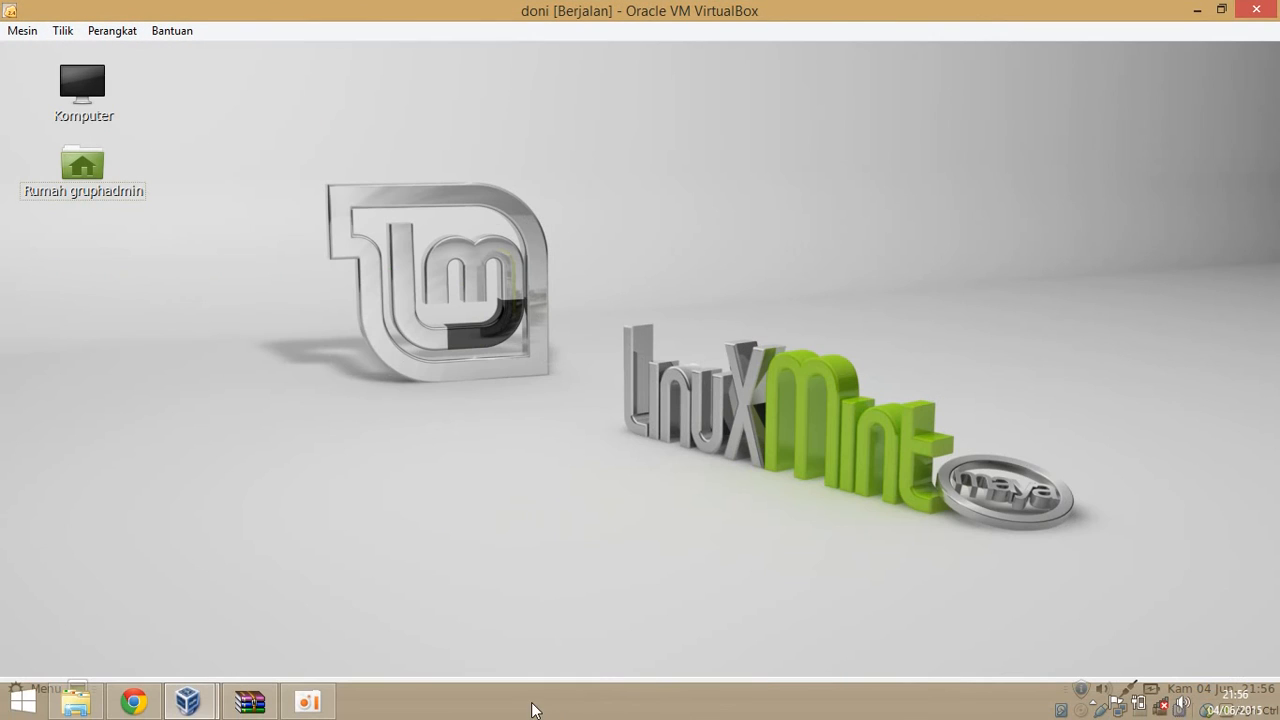
click(308, 702)
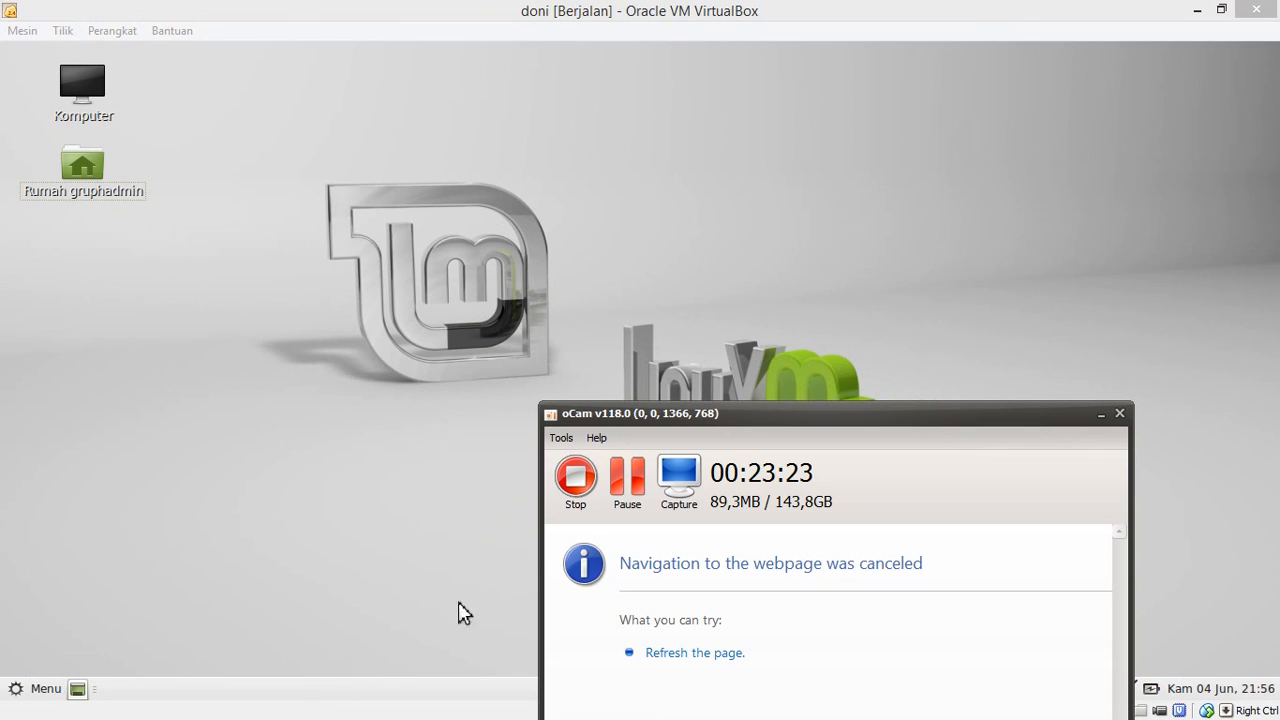